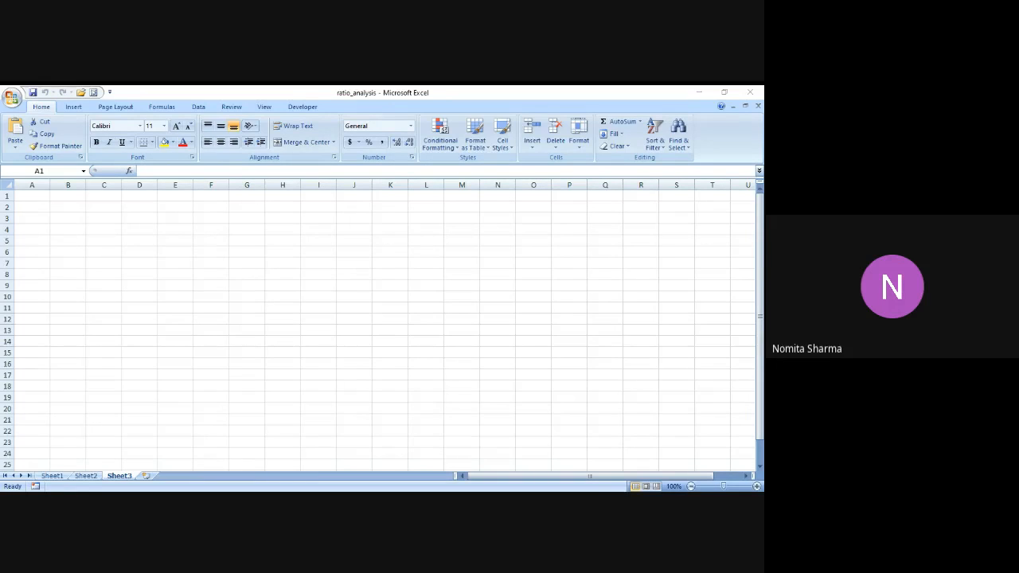
- Format all cells of Sheet3 with bold 14-point text and widen all the columns slightly
{"action": "key", "text": "alt+Tab"}
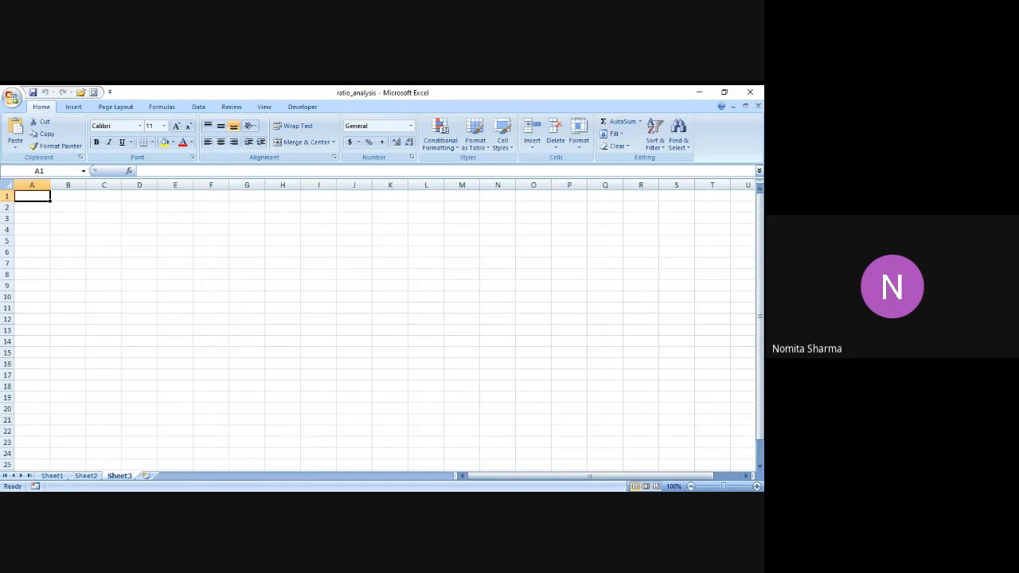
{"action": "left_click", "coordinate": [8, 187]}
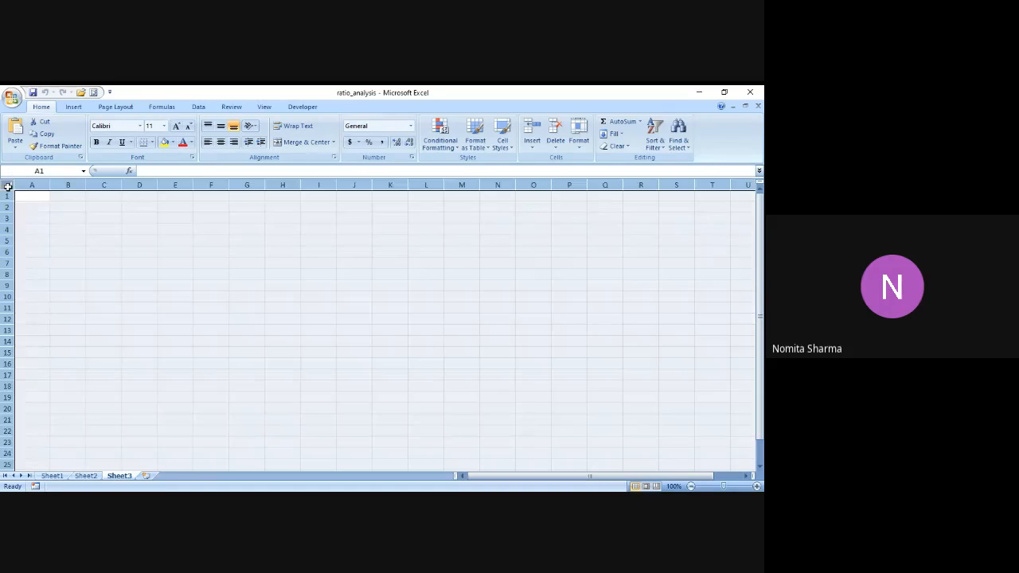
{"action": "left_click", "coordinate": [164, 126]}
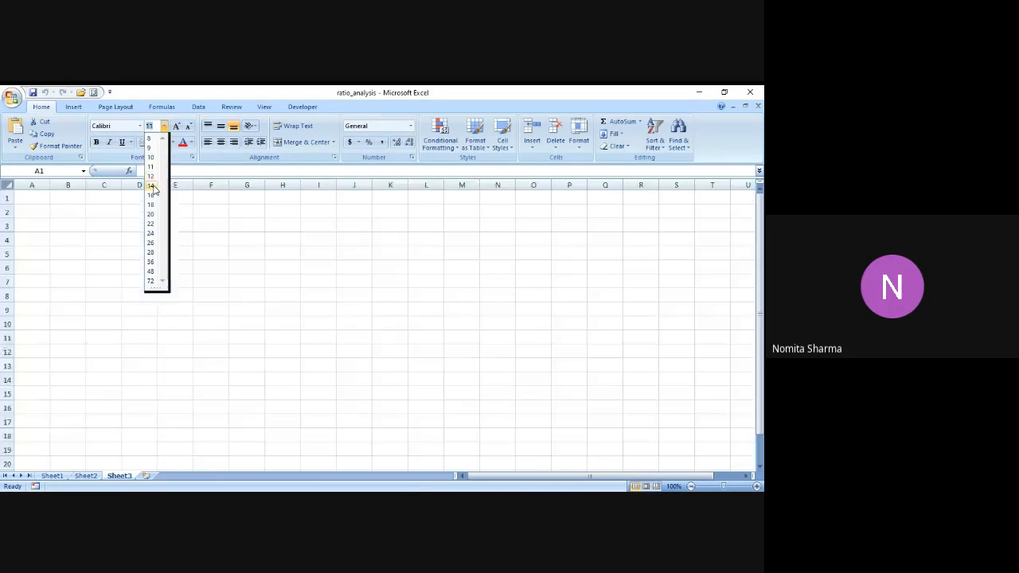
{"action": "left_click", "coordinate": [150, 186]}
{"action": "left_click", "coordinate": [96, 142]}
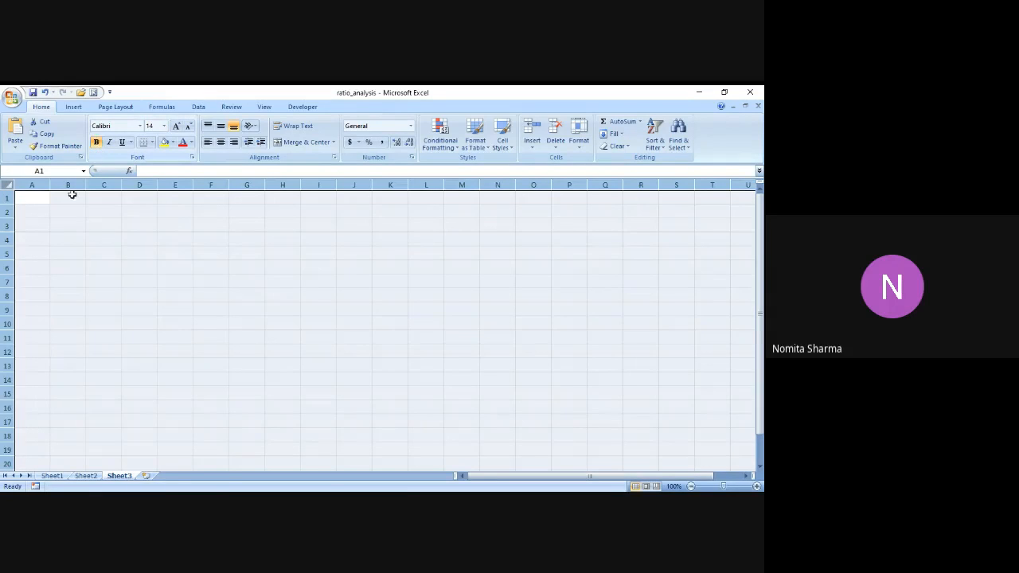
{"action": "left_click_drag", "start_coordinate": [51, 185], "coordinate": [58, 186]}
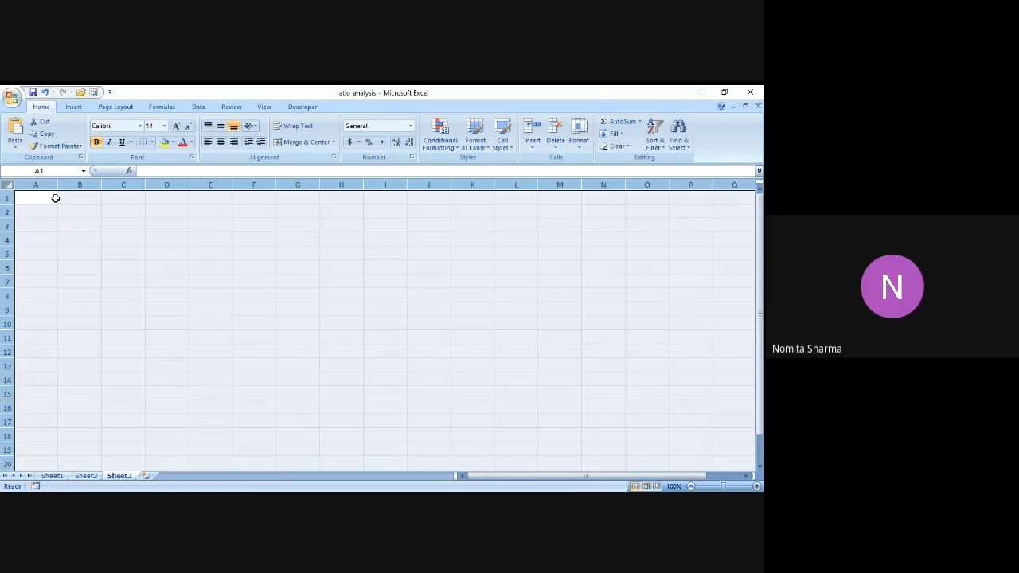
- Enter the title "Balance Sheet - 2020-21" in cell A1
{"action": "left_click", "coordinate": [56, 198]}
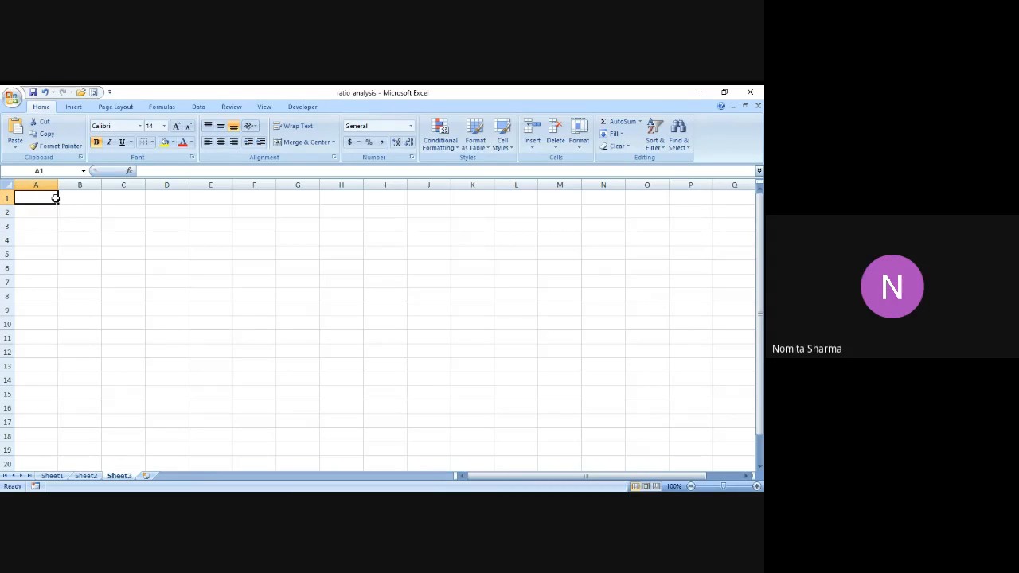
{"action": "type", "text": "Bala"}
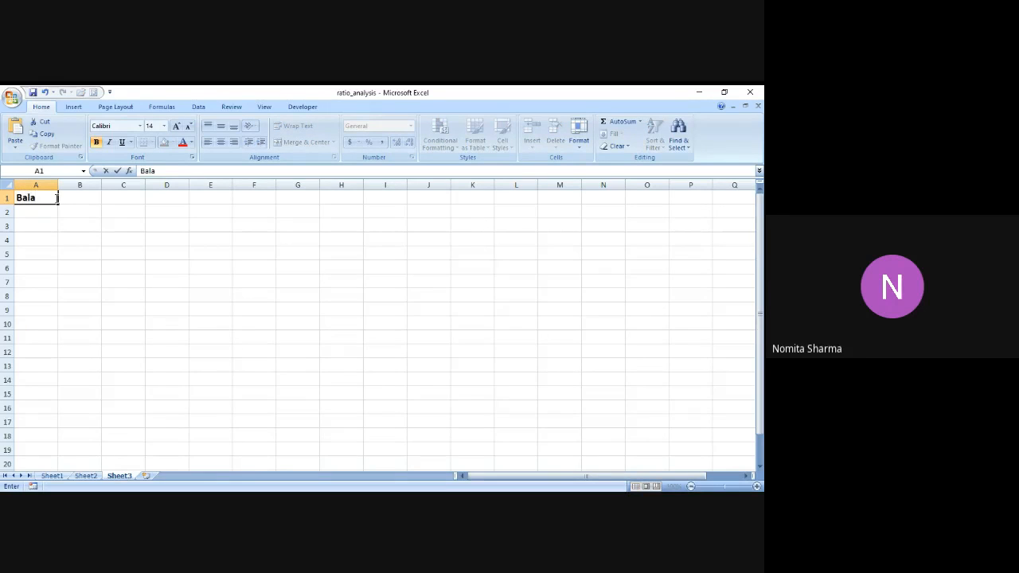
{"action": "type", "text": "nce Sheet - 2020"}
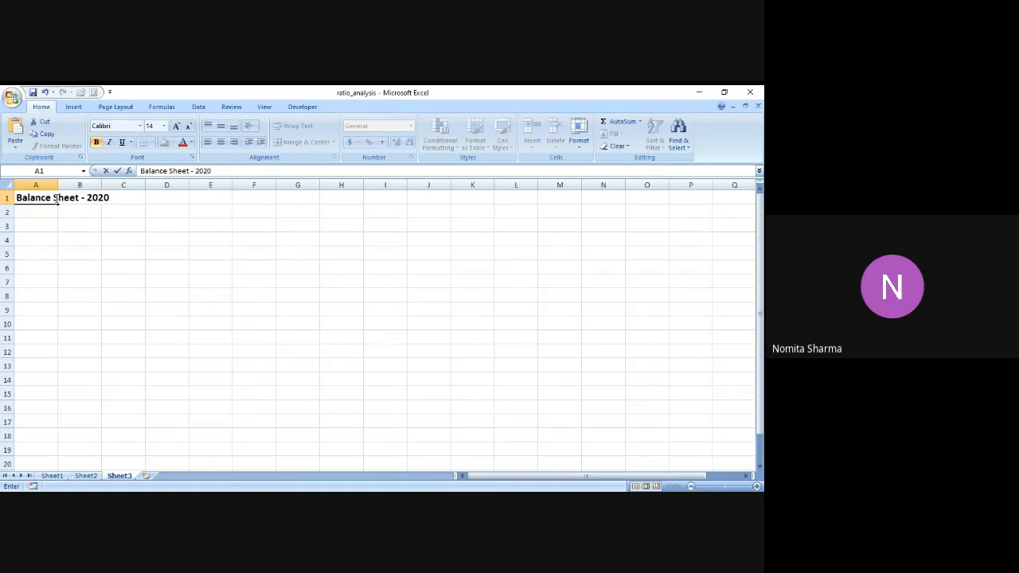
{"action": "type", "text": "-21"}
{"action": "key", "text": "Return"}
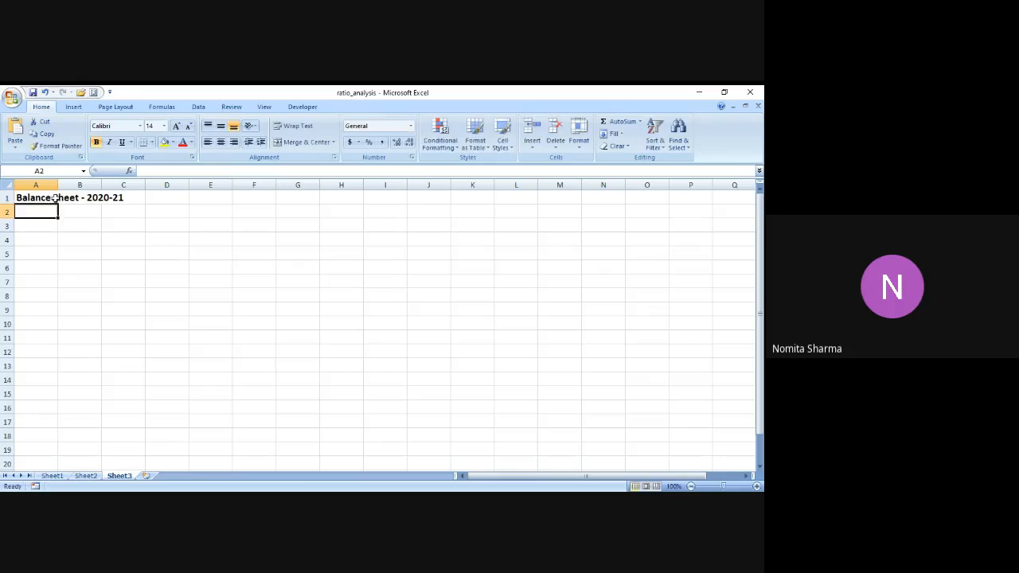
- Enter the company name "Uinicorn Ltd." in cell A2
{"action": "type", "text": "Uicor"}
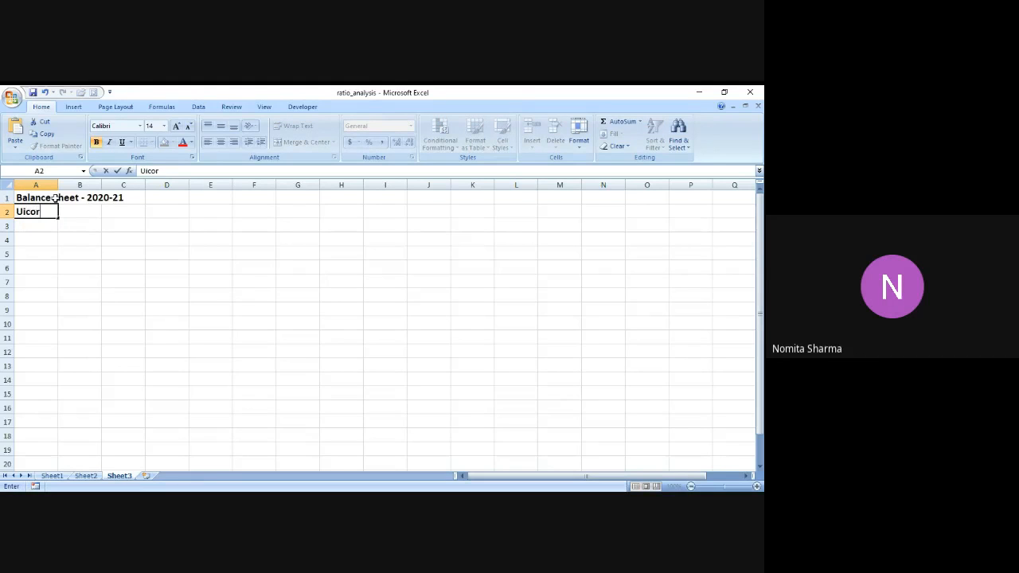
{"action": "key", "text": "BackSpace"}
{"action": "key", "text": "BackSpace"}
{"action": "key", "text": "BackSpace"}
{"action": "type", "text": "nicorn Ltd."}
{"action": "key", "text": "Return"}
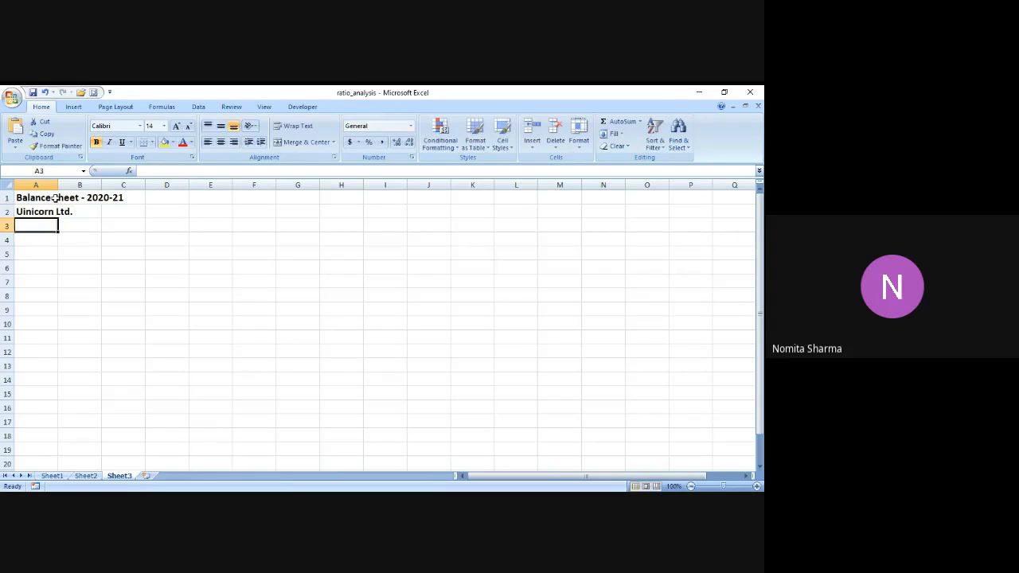
- Enter the column headings Liabilities, Amt and Assets in cells A4 to C4, leaving row 3 blank
{"action": "key", "text": "Return"}
{"action": "type", "text": "Liabil"}
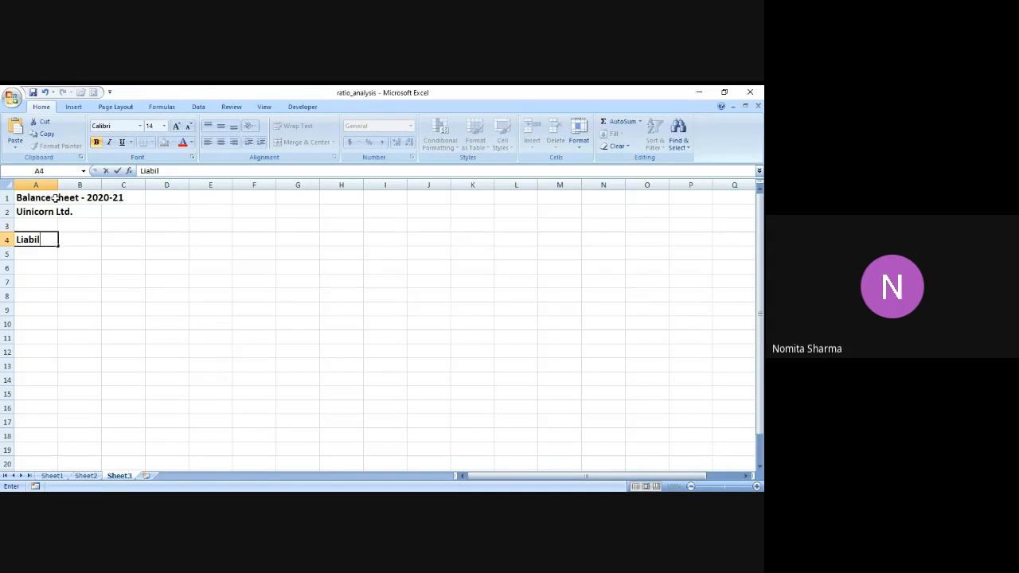
{"action": "type", "text": "ities"}
{"action": "key", "text": "Tab"}
{"action": "type", "text": "Amt"}
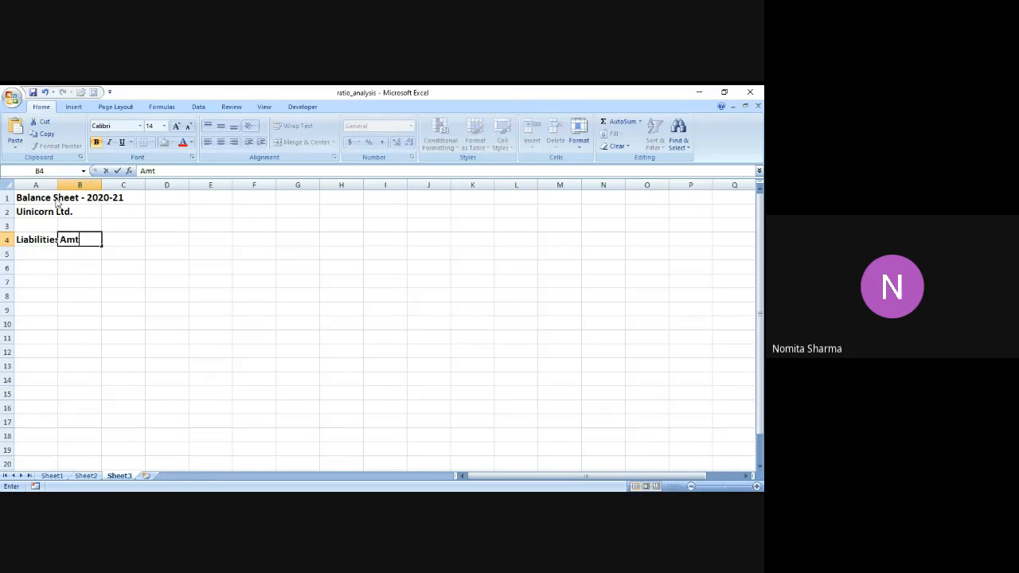
{"action": "key", "text": "Tab"}
{"action": "type", "text": "Assets"}
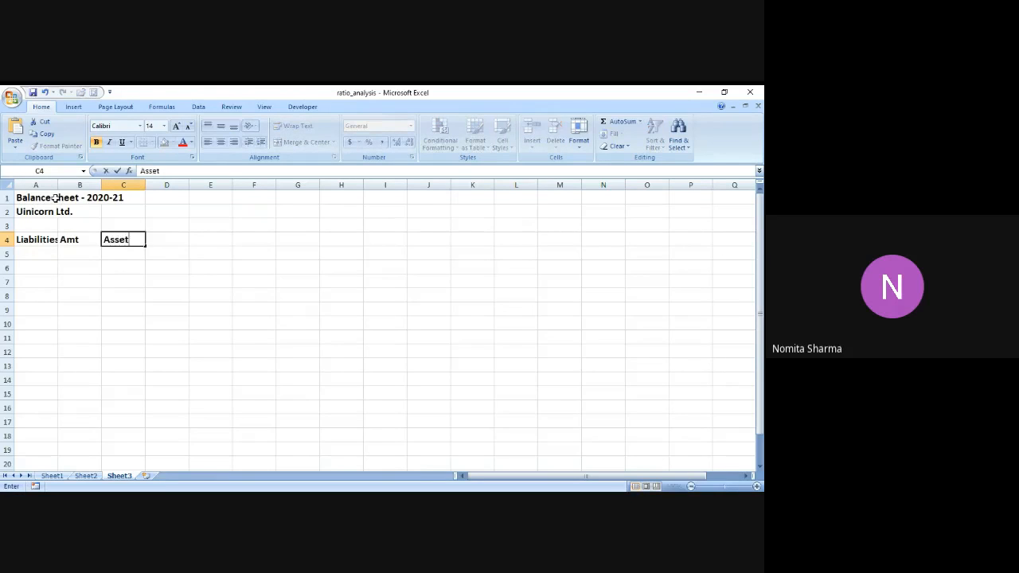
{"action": "key", "text": "Tab"}
- Enter the heading "Liabilities" in cell D4 and return to cell A5
{"action": "type", "text": "Liabilities"}
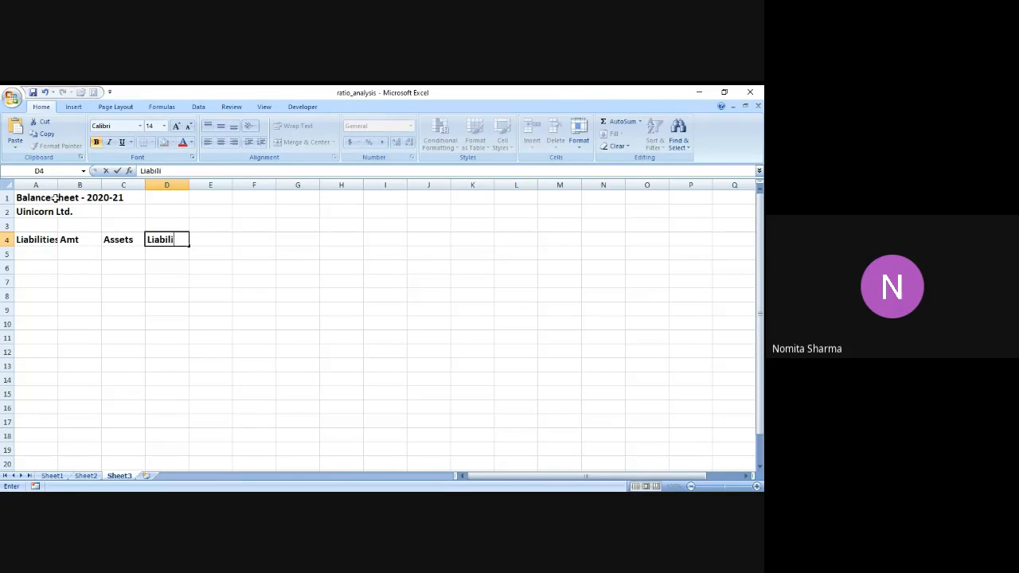
{"action": "key", "text": "Return"}
{"action": "key", "text": "Left"}
{"action": "key", "text": "Left"}
{"action": "key", "text": "Left"}
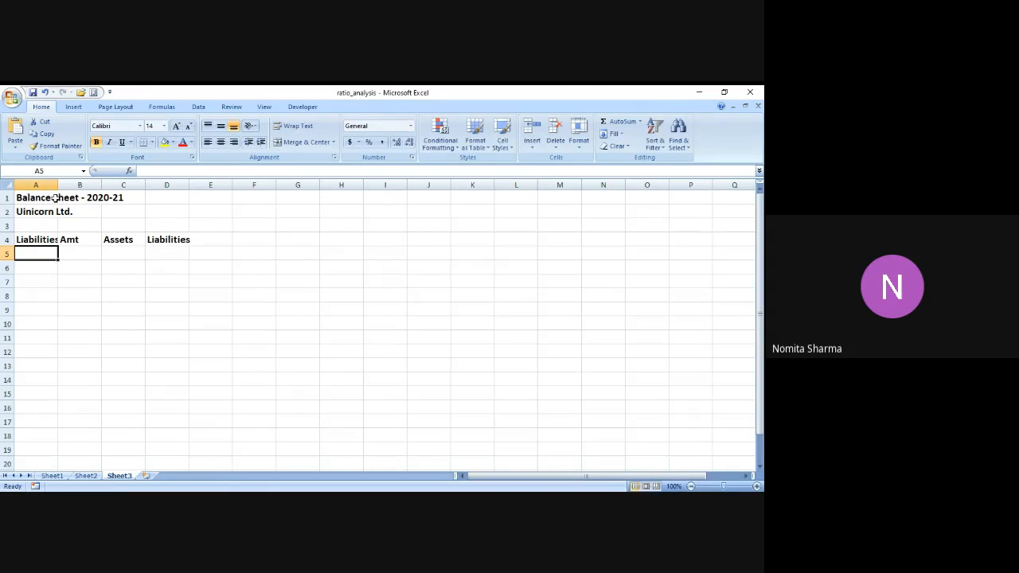
- Widen columns A and D slightly and set the heading in cell D4 to "Amt"
{"action": "left_click_drag", "start_coordinate": [57, 185], "coordinate": [65, 185]}
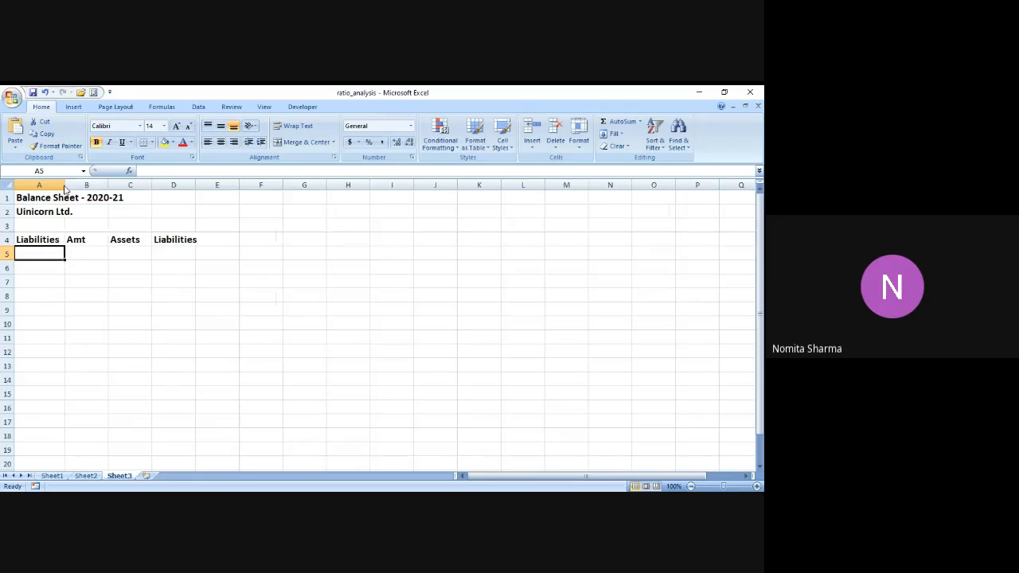
{"action": "left_click_drag", "start_coordinate": [195, 185], "coordinate": [199, 186]}
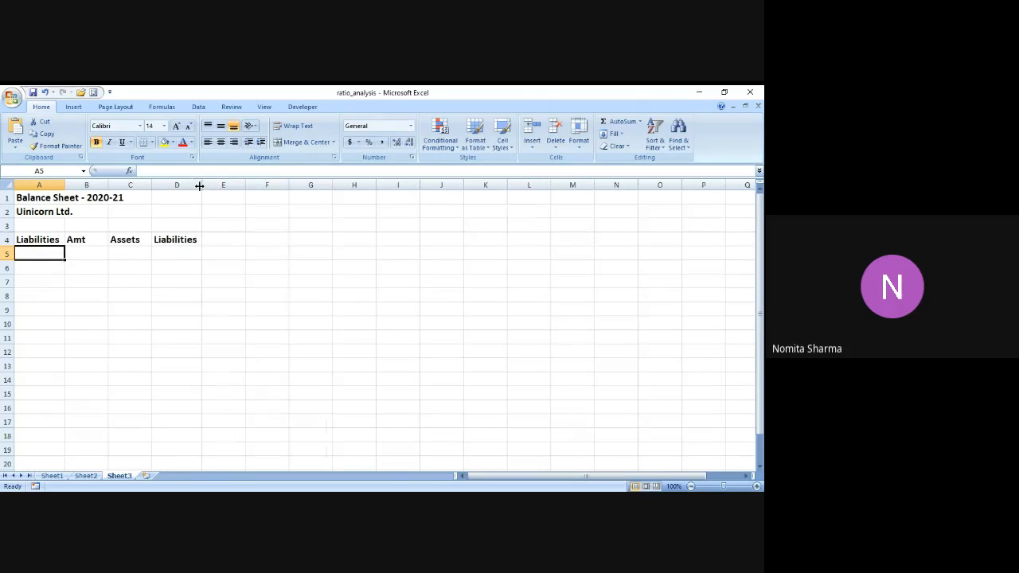
{"action": "left_click", "coordinate": [159, 241]}
{"action": "type", "text": "Amt"}
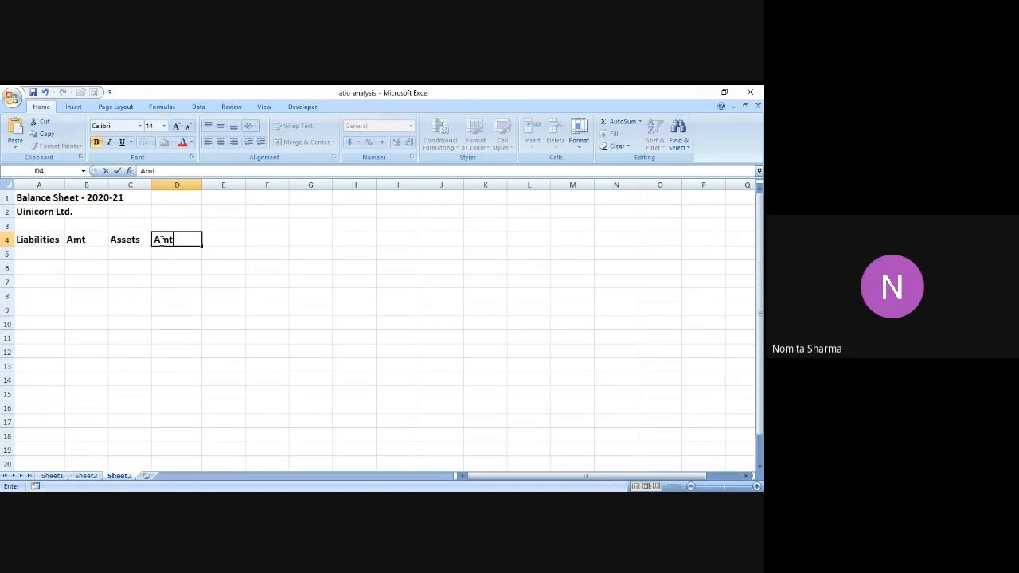
{"action": "key", "text": "Return"}
{"action": "key", "text": "Left"}
{"action": "key", "text": "Left"}
{"action": "key", "text": "Left"}
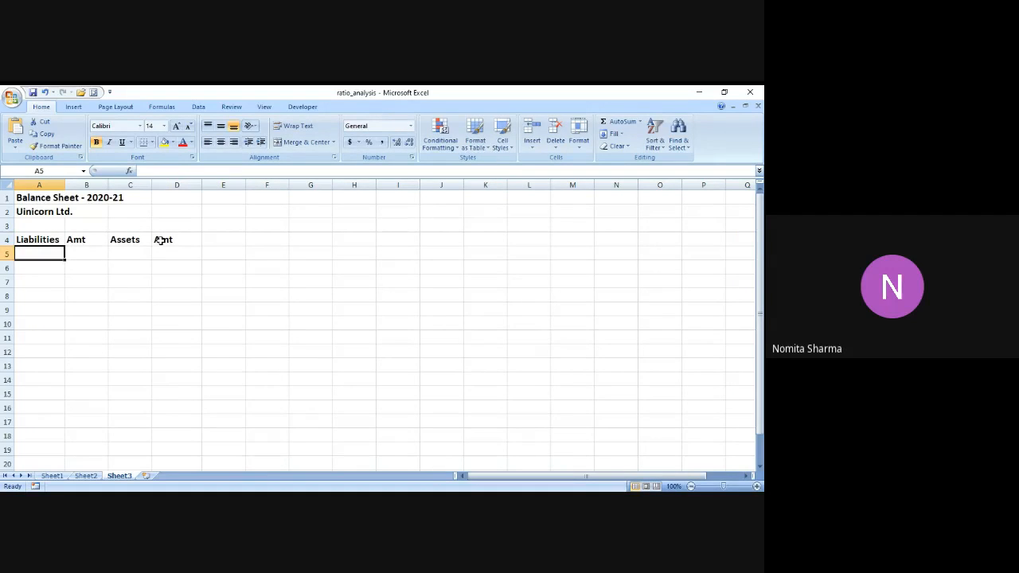
- Enter the liabilities "Equit Share" with amount 15000 in row 5 and "Pref. Share" with amount 2000 in row 6
{"action": "type", "text": "Equit Share"}
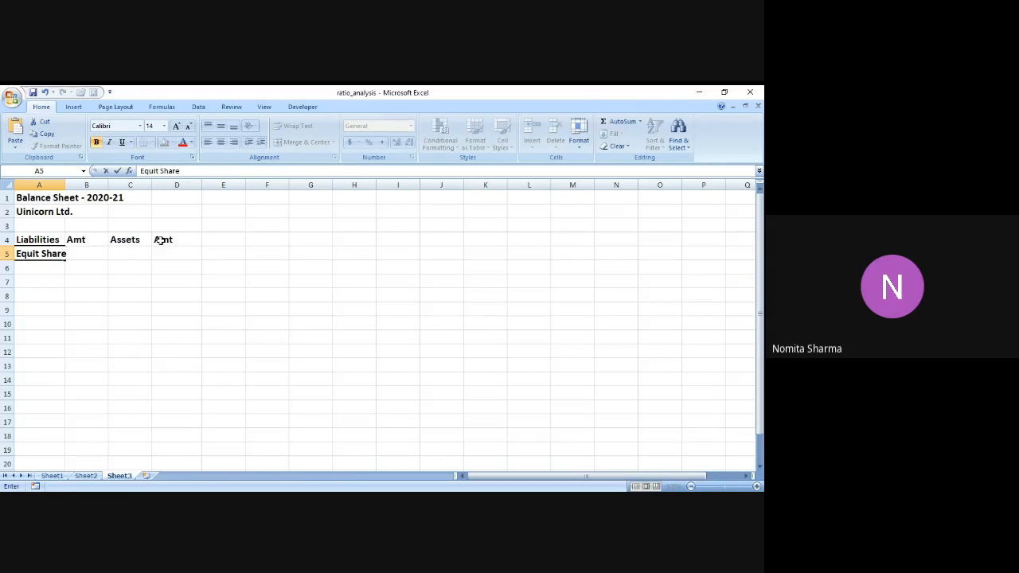
{"action": "key", "text": "Return"}
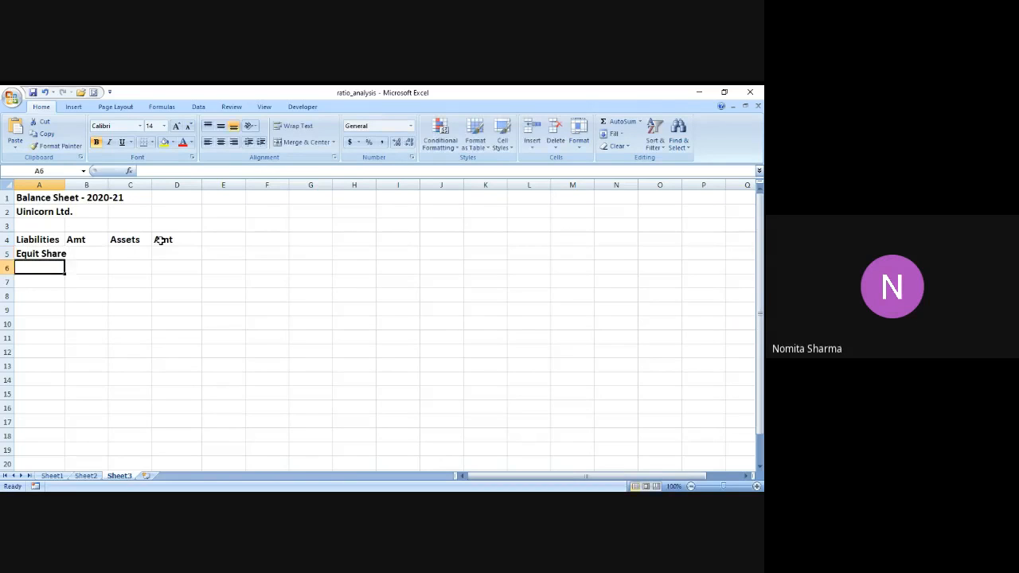
{"action": "type", "text": "Pref. Share"}
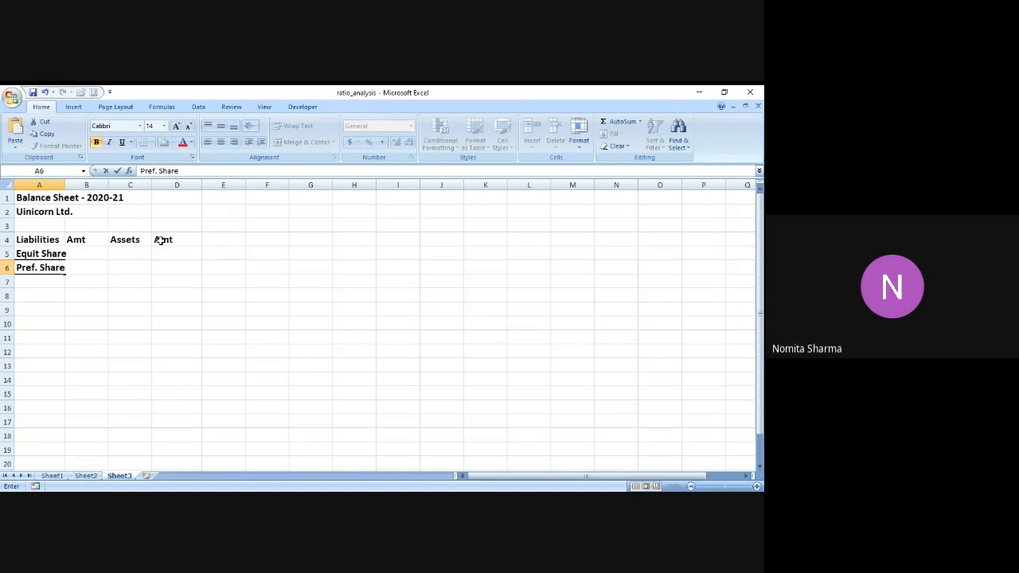
{"action": "key", "text": "Up"}
{"action": "key", "text": "Right"}
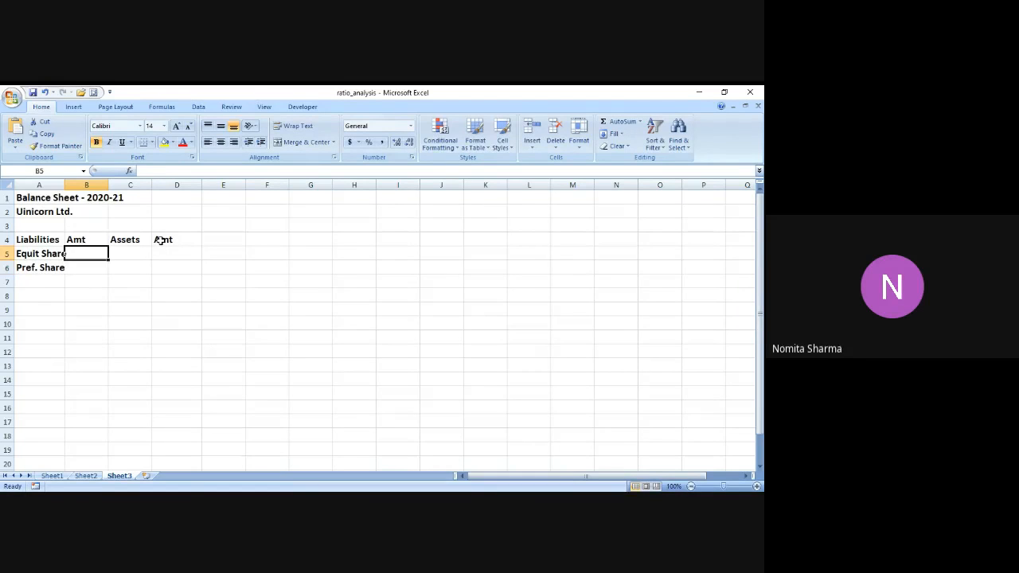
{"action": "type", "text": "1"}
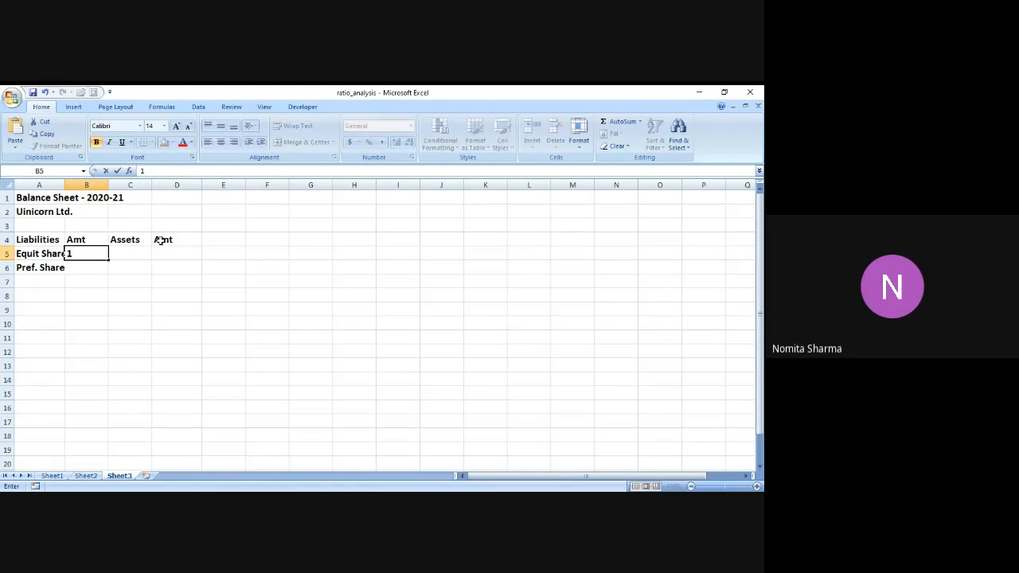
{"action": "type", "text": "5000"}
{"action": "key", "text": "Return"}
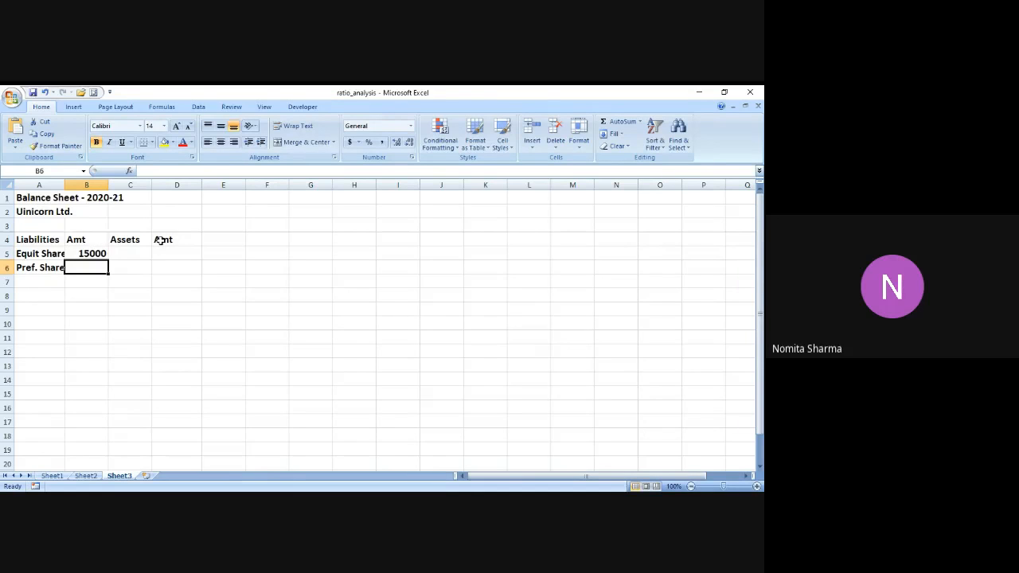
{"action": "type", "text": "2000"}
{"action": "key", "text": "Return"}
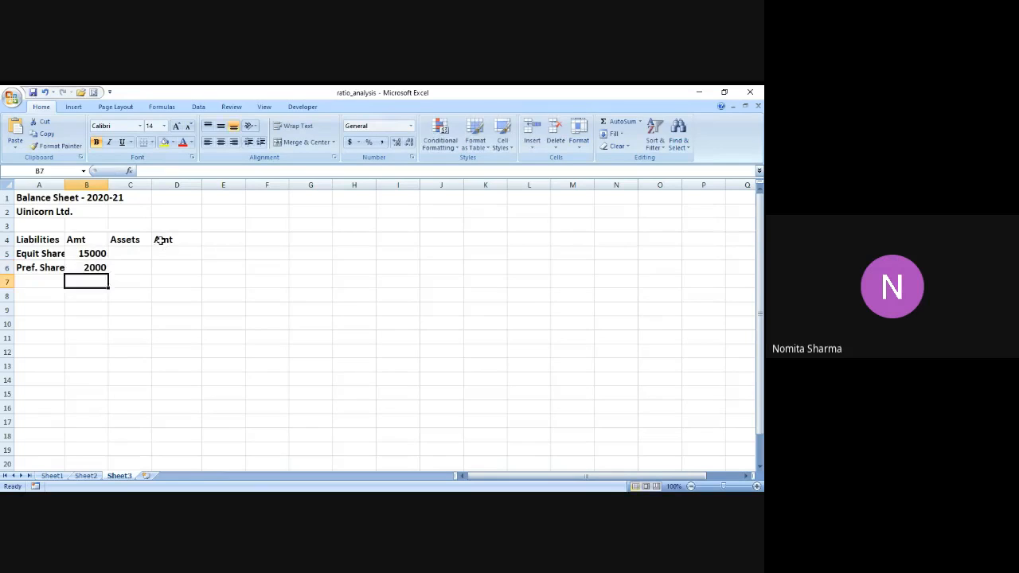
- Enter the liability "Debentures" in cell A7 with the amount 1000 in cell B7
{"action": "key", "text": "Left"}
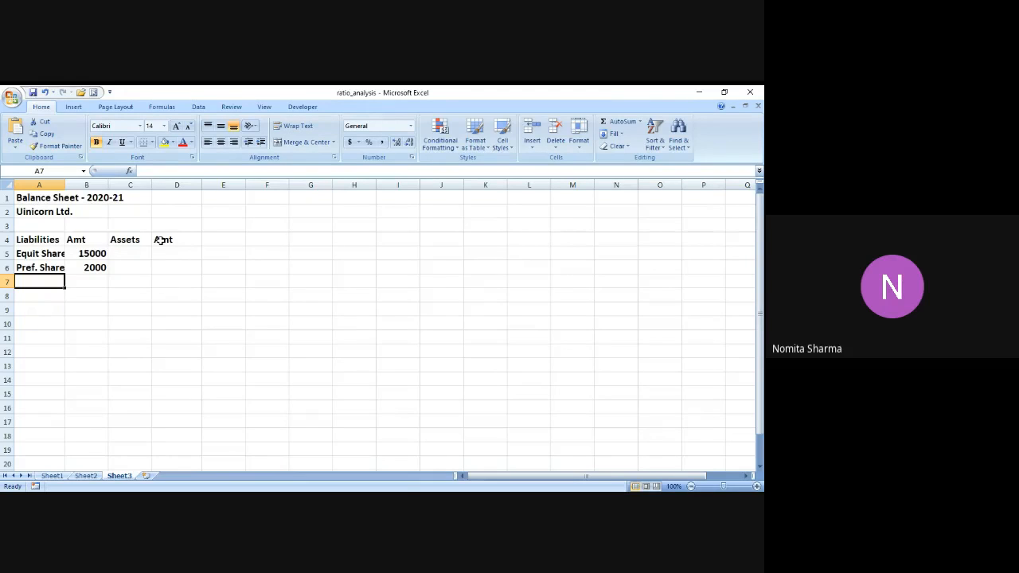
{"action": "left_click", "coordinate": [34, 293]}
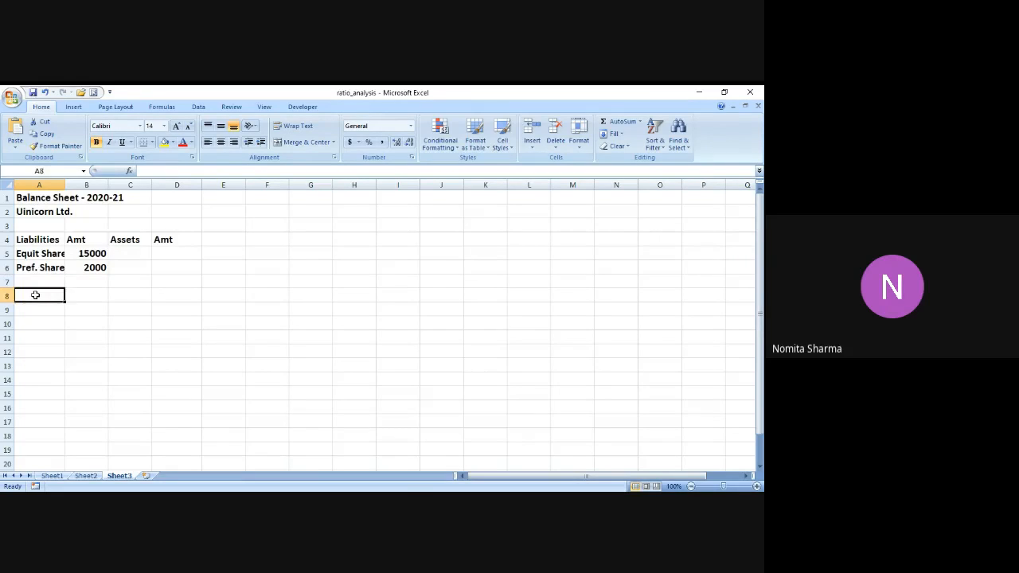
{"action": "left_click", "coordinate": [42, 280]}
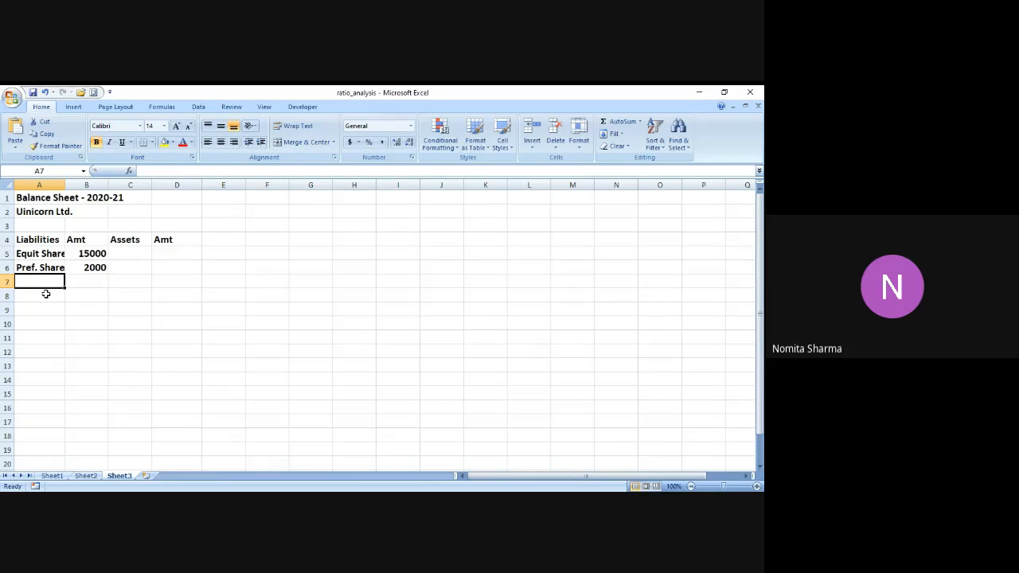
{"action": "type", "text": "D"}
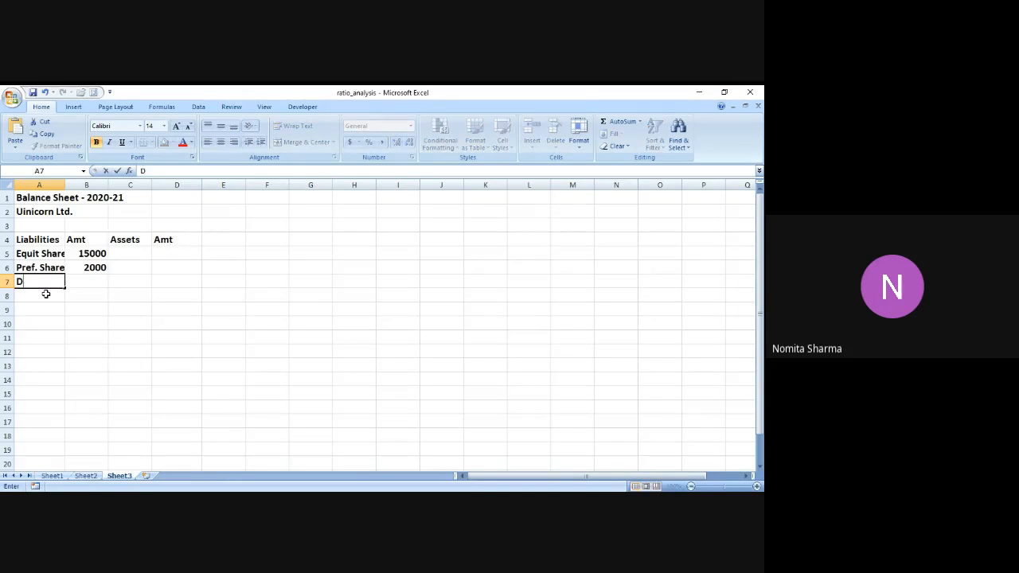
{"action": "type", "text": "ebentures"}
{"action": "key", "text": "Return"}
{"action": "key", "text": "Up"}
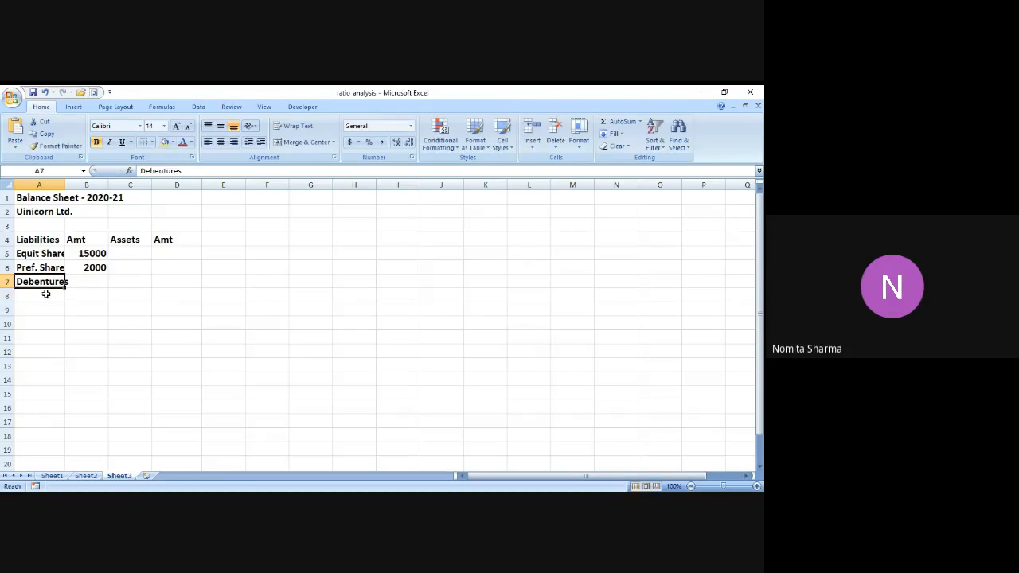
{"action": "key", "text": "Right"}
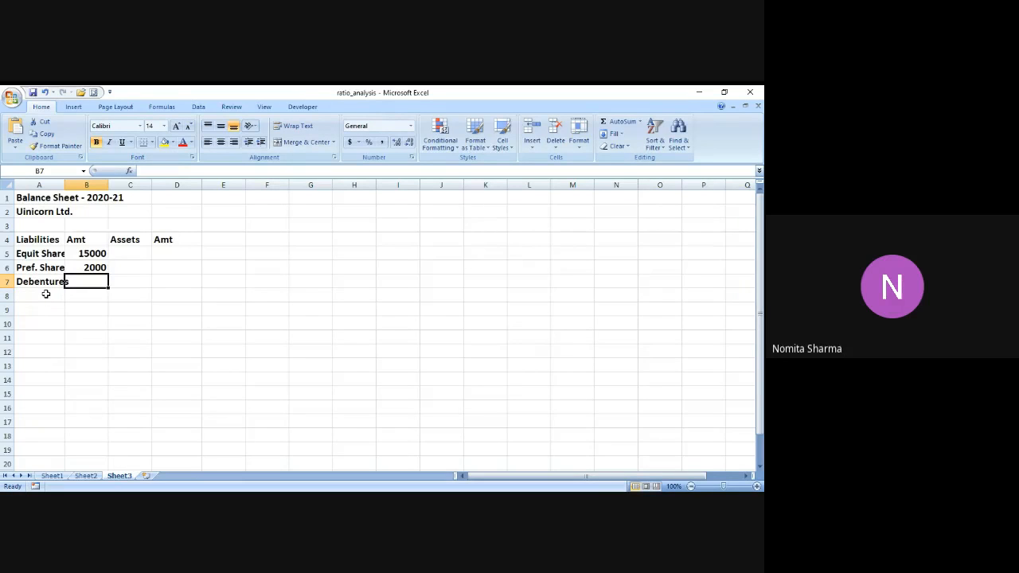
{"action": "type", "text": "1000"}
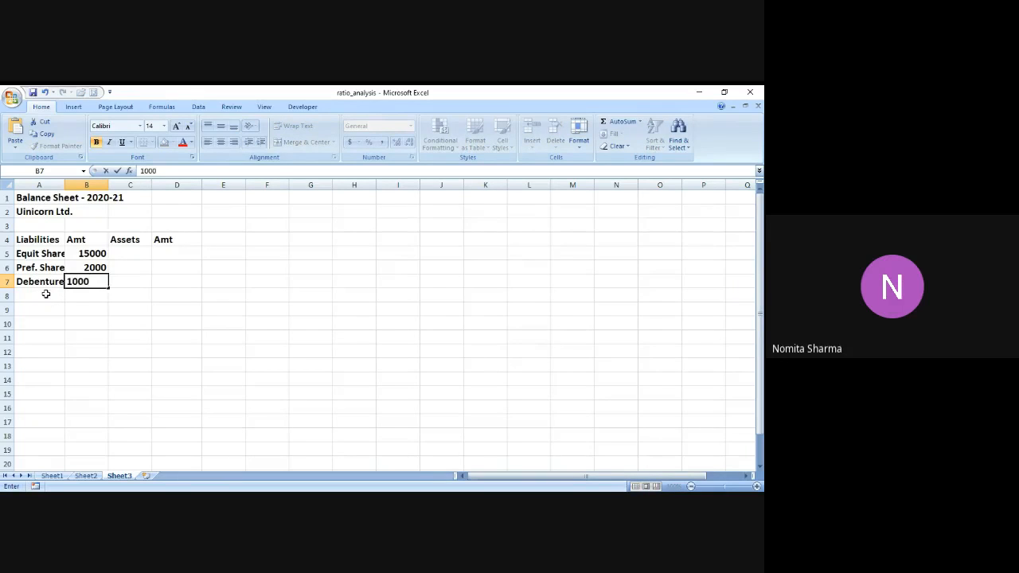
{"action": "key", "text": "Return"}
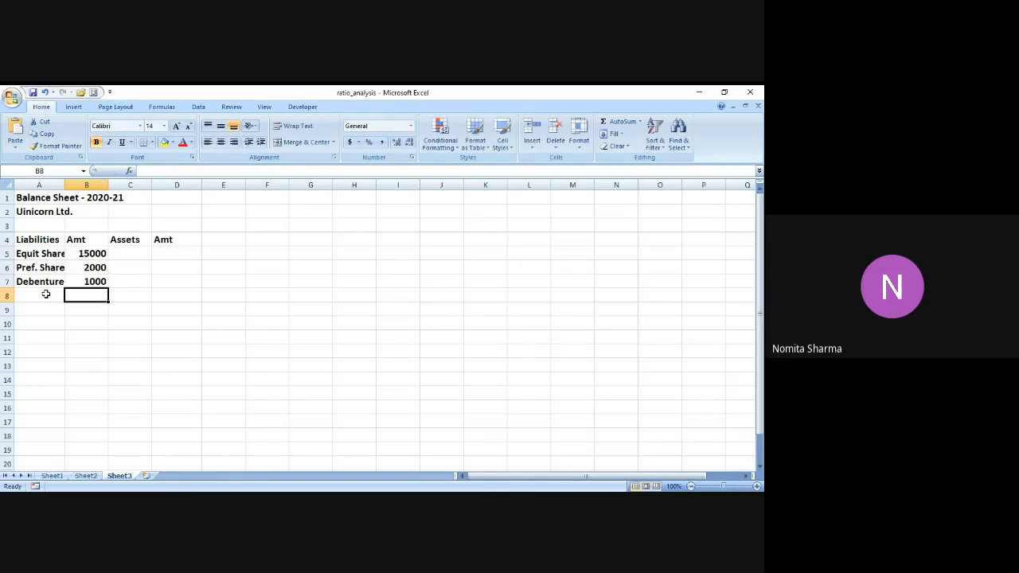
- Enter the liability "Sundry Creditors" in cell A8, correcting its spelling
{"action": "left_click", "coordinate": [46, 294]}
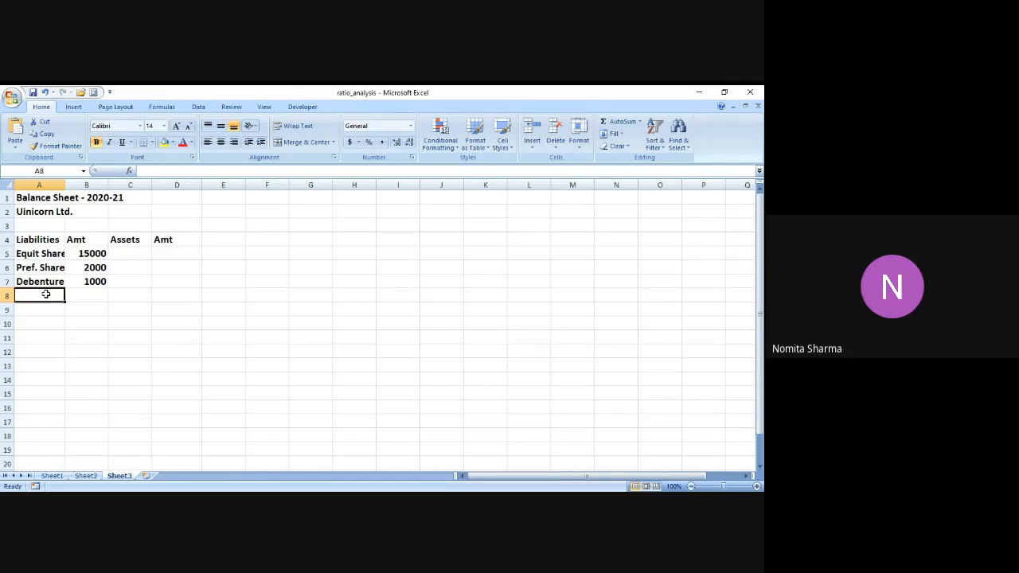
{"action": "type", "text": "Sundry"}
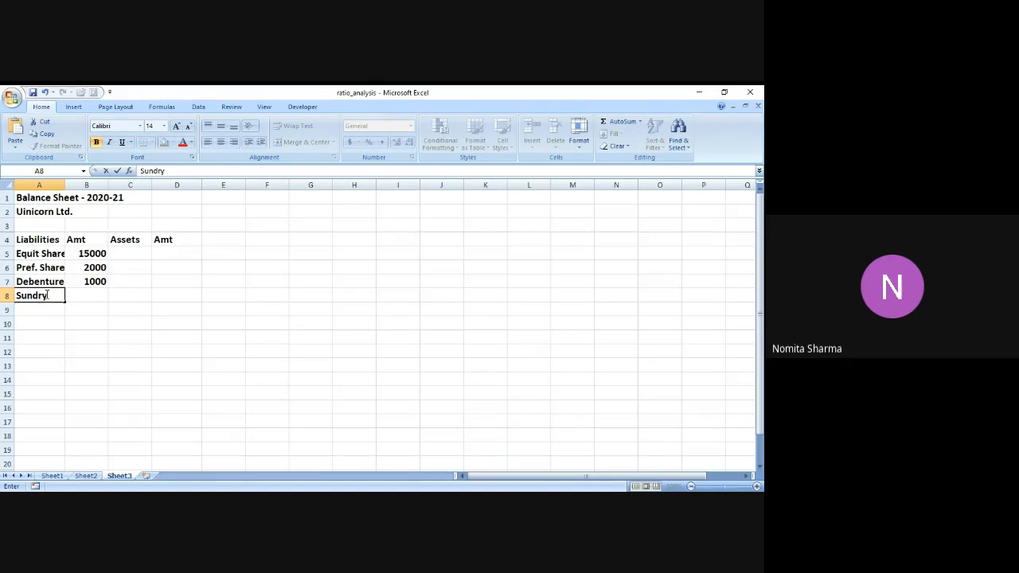
{"action": "type", "text": " Ceeditors"}
{"action": "key", "text": "Return"}
{"action": "left_click", "coordinate": [47, 296]}
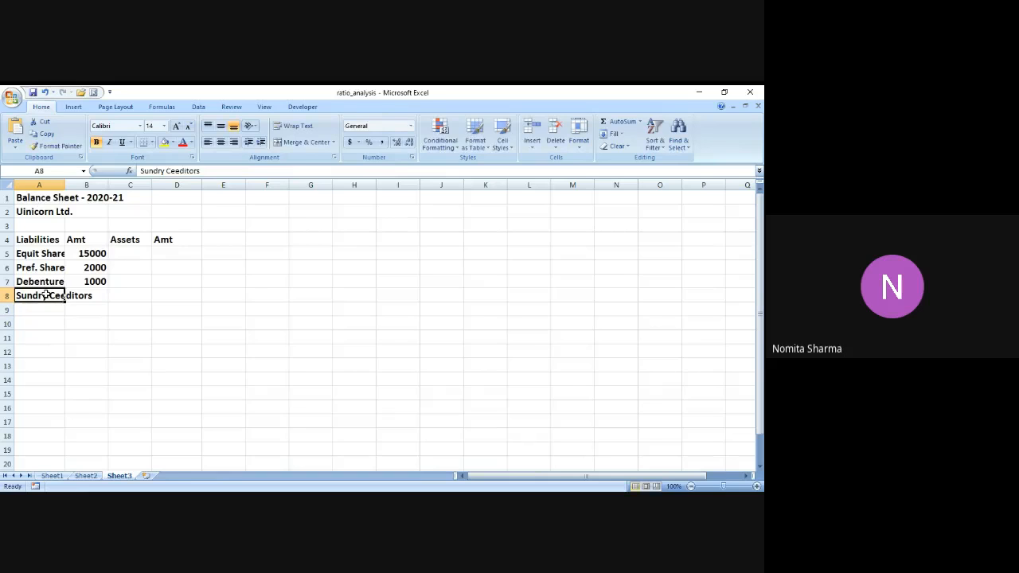
{"action": "left_click", "coordinate": [176, 172]}
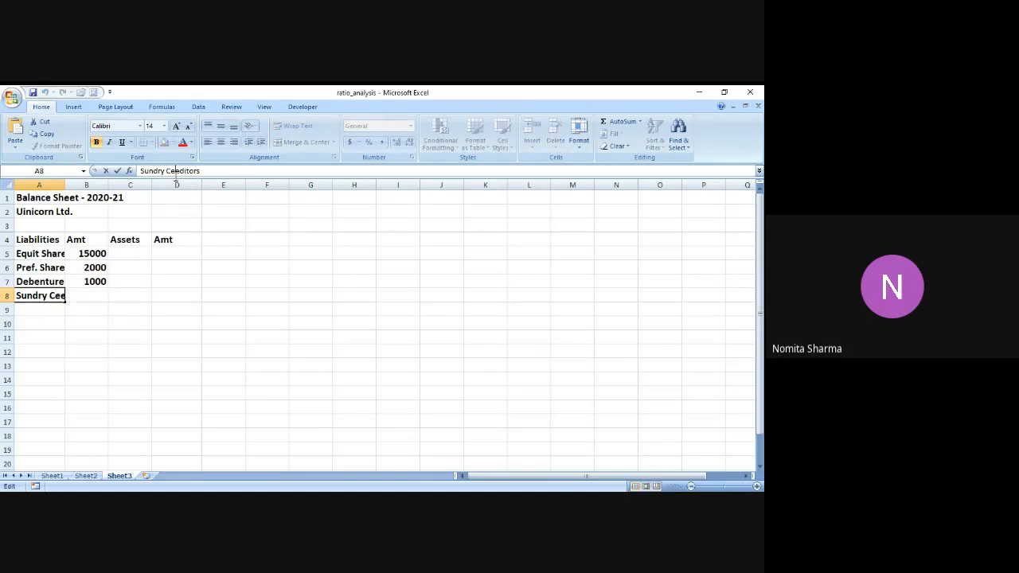
{"action": "key", "text": "BackSpace"}
{"action": "type", "text": "r"}
{"action": "key", "text": "Return"}
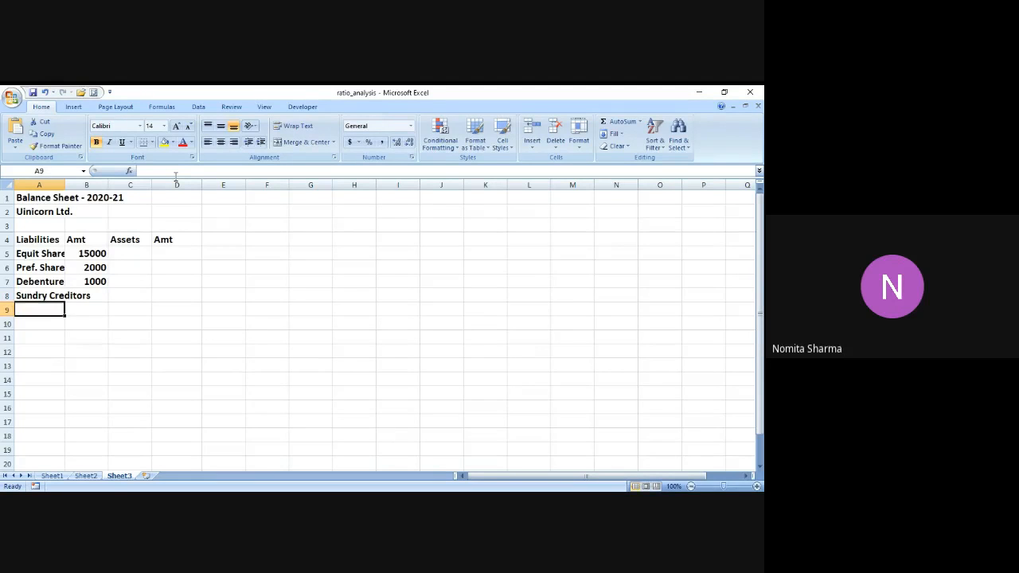
- Enter the amount 6000 for Sundry Creditors in cell B8 and move to cell A9
{"action": "key", "text": "Up"}
{"action": "key", "text": "Right"}
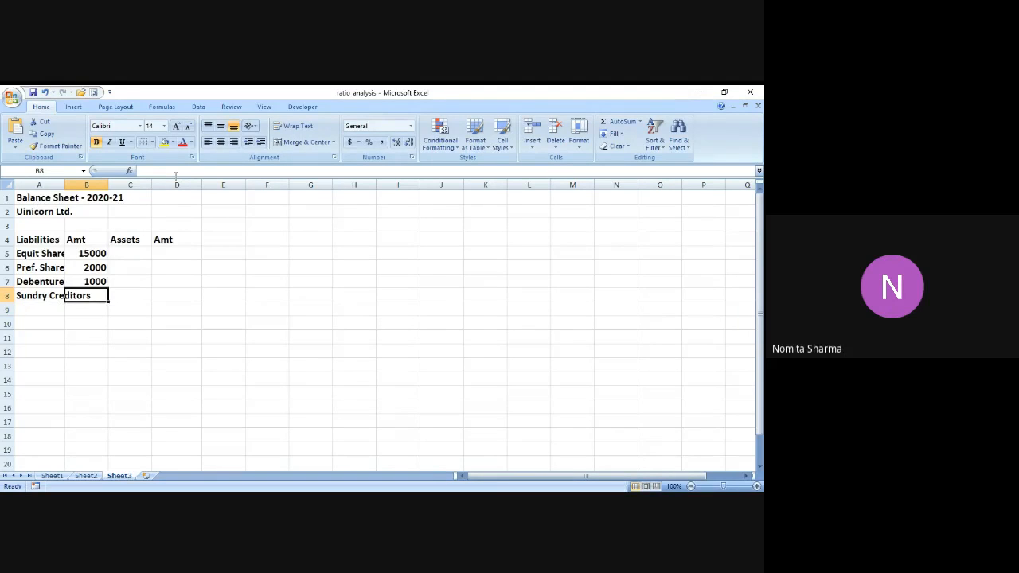
{"action": "type", "text": "6000"}
{"action": "key", "text": "Return"}
{"action": "key", "text": "Left"}
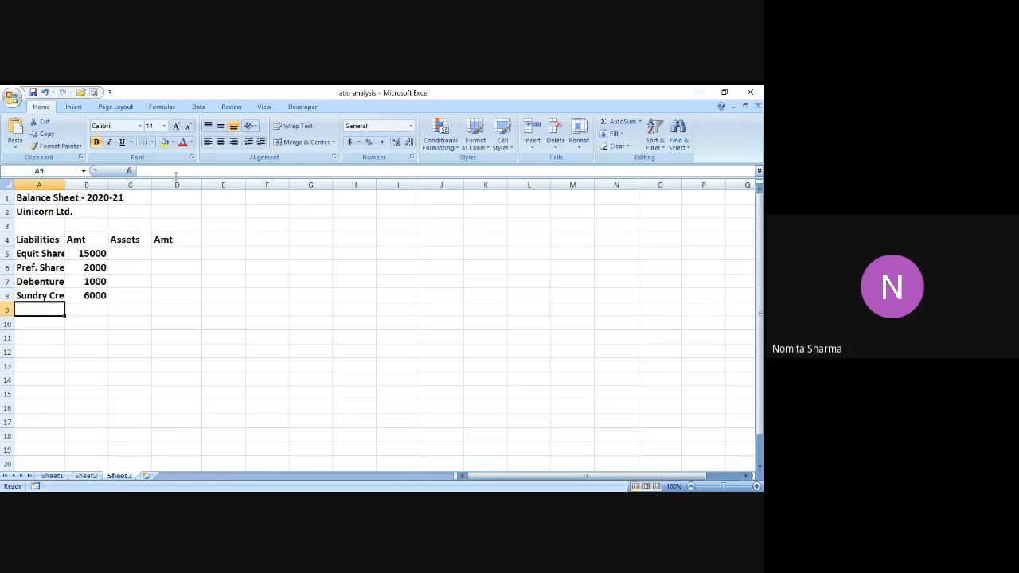
- Enter the liability "Bills Payable" in cell A9 with the amount 10000 in cell B9
{"action": "type", "text": "B"}
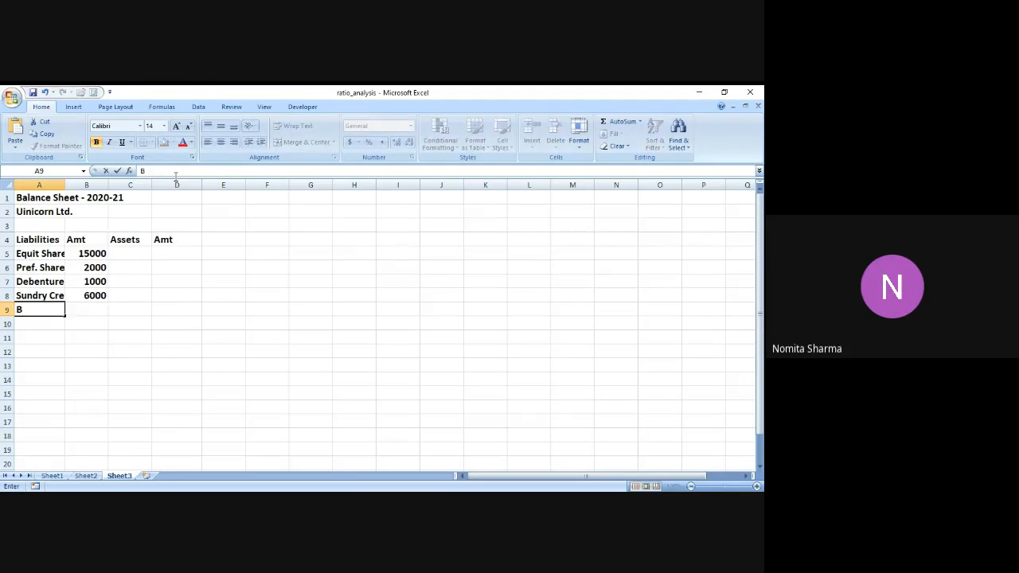
{"action": "type", "text": "ill"}
{"action": "type", "text": "Payzan"}
{"action": "type", "text": "le"}
{"action": "key", "text": "BackSpace"}
{"action": "key", "text": "BackSpace"}
{"action": "key", "text": "BackSpace"}
{"action": "key", "text": "BackSpace"}
{"action": "key", "text": "BackSpace"}
{"action": "type", "text": "able"}
{"action": "key", "text": "Tab"}
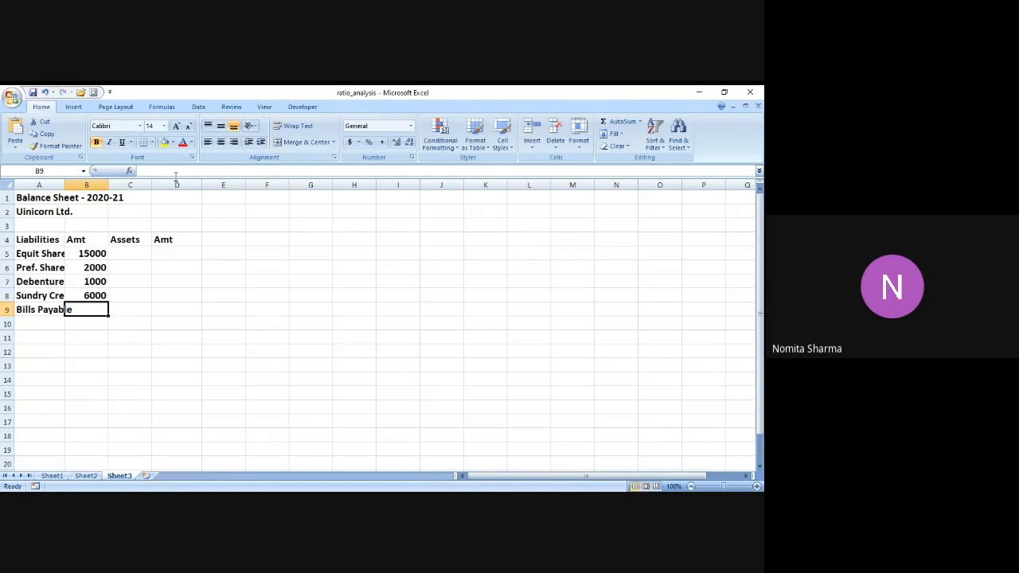
{"action": "type", "text": "10000"}
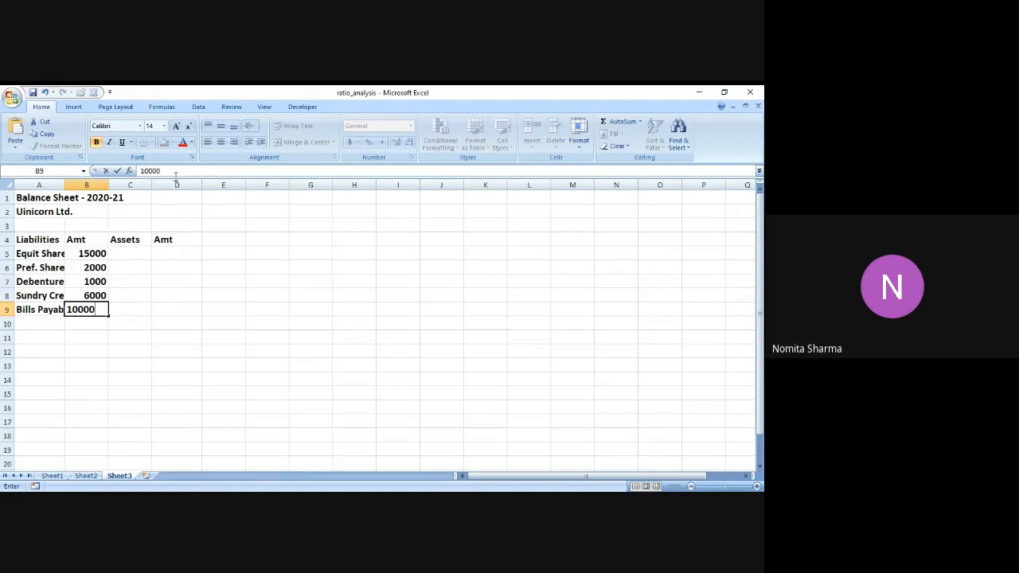
{"action": "key", "text": "Return"}
- Enter the first asset, "Land&Building", in cell C5
{"action": "key", "text": "Up"}
{"action": "key", "text": "Up"}
{"action": "key", "text": "Up"}
{"action": "key", "text": "Up"}
{"action": "key", "text": "Up"}
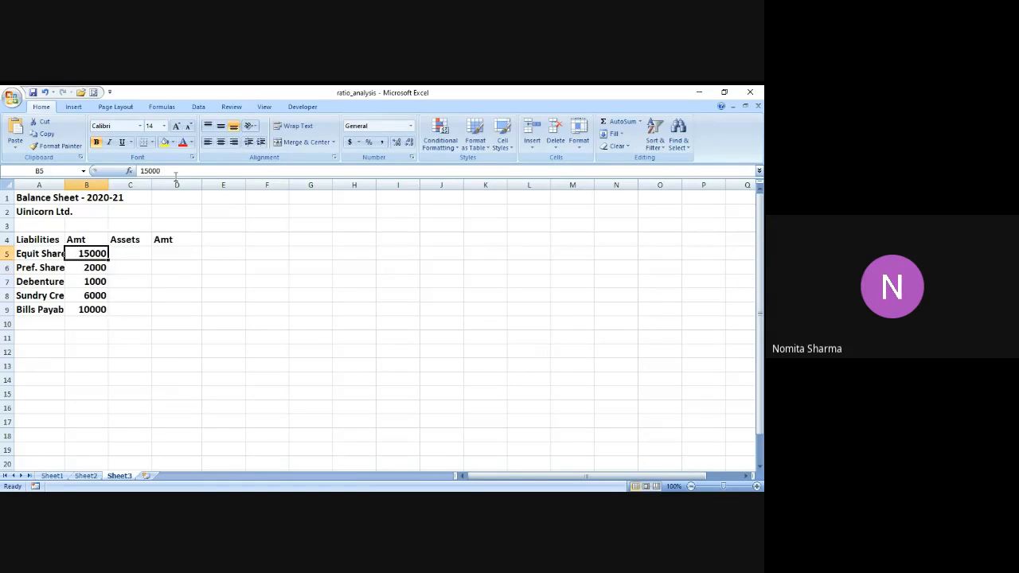
{"action": "key", "text": "Right"}
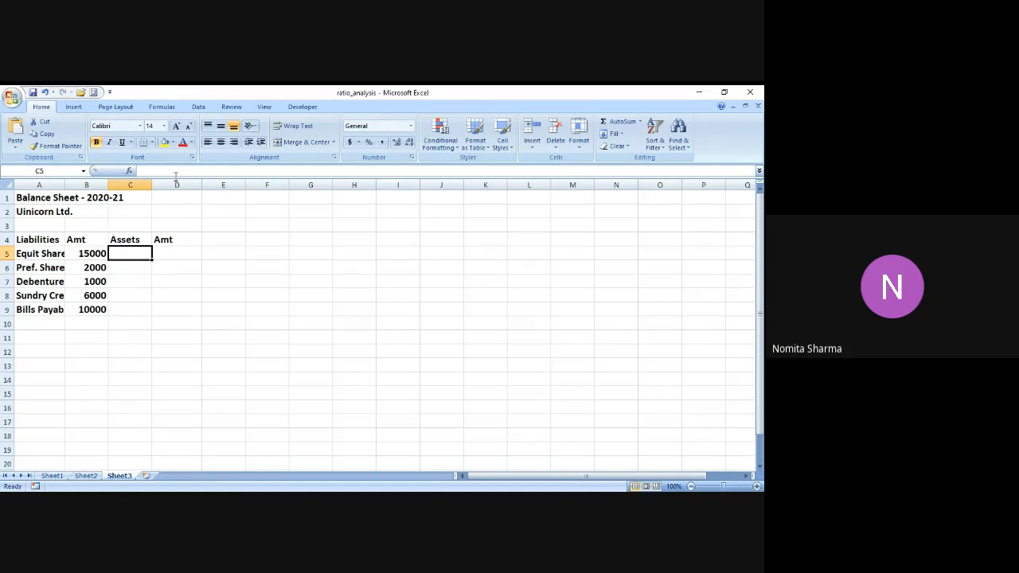
{"action": "type", "text": "Land"}
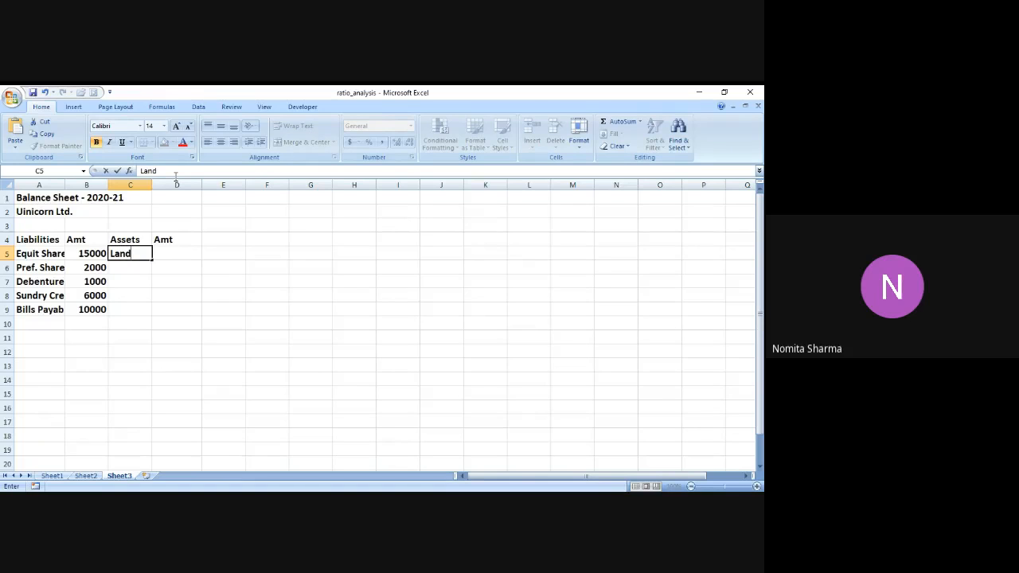
{"action": "type", "text": "&Building"}
{"action": "key", "text": "Tab"}
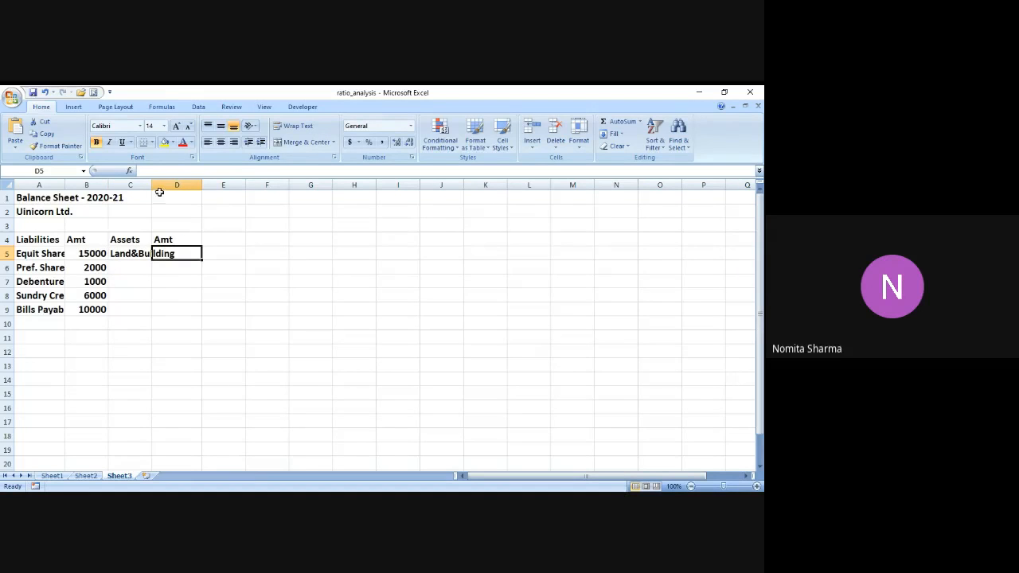
- Widen column C to fit the asset name and enter the amount 8000 in cell D5
{"action": "left_click_drag", "start_coordinate": [152, 185], "coordinate": [173, 187]}
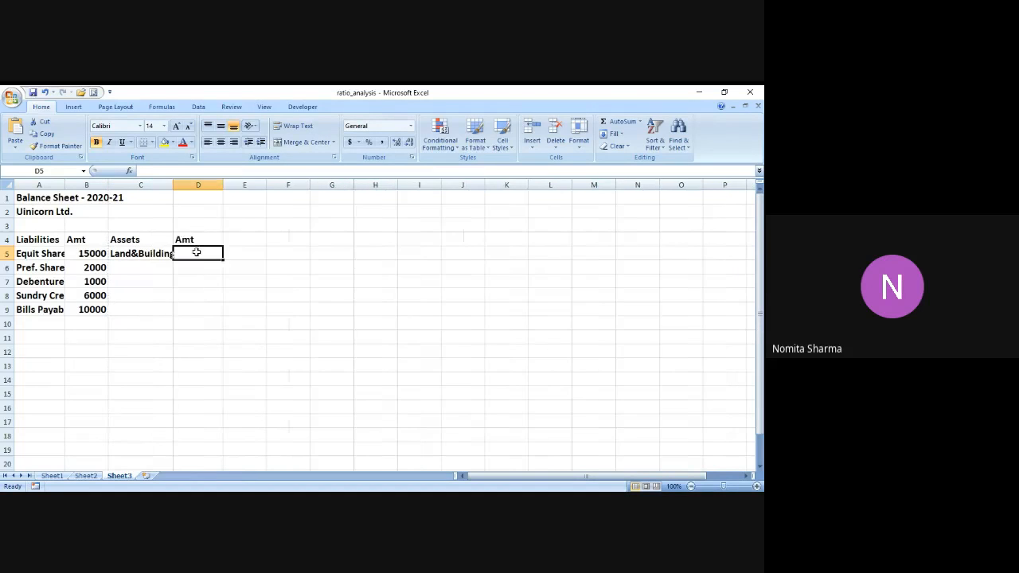
{"action": "type", "text": "8000"}
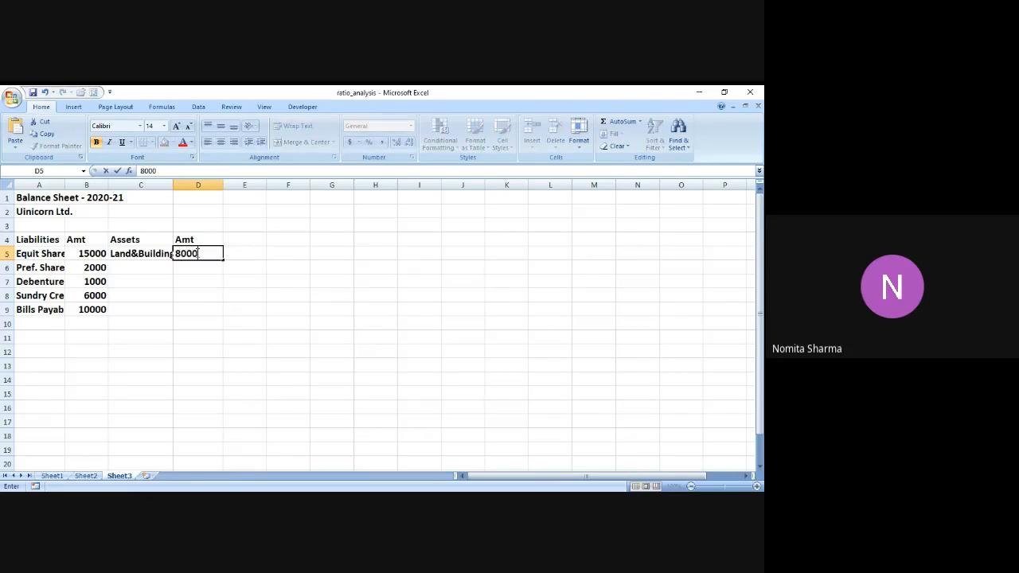
{"action": "key", "text": "Return"}
{"action": "key", "text": "Left"}
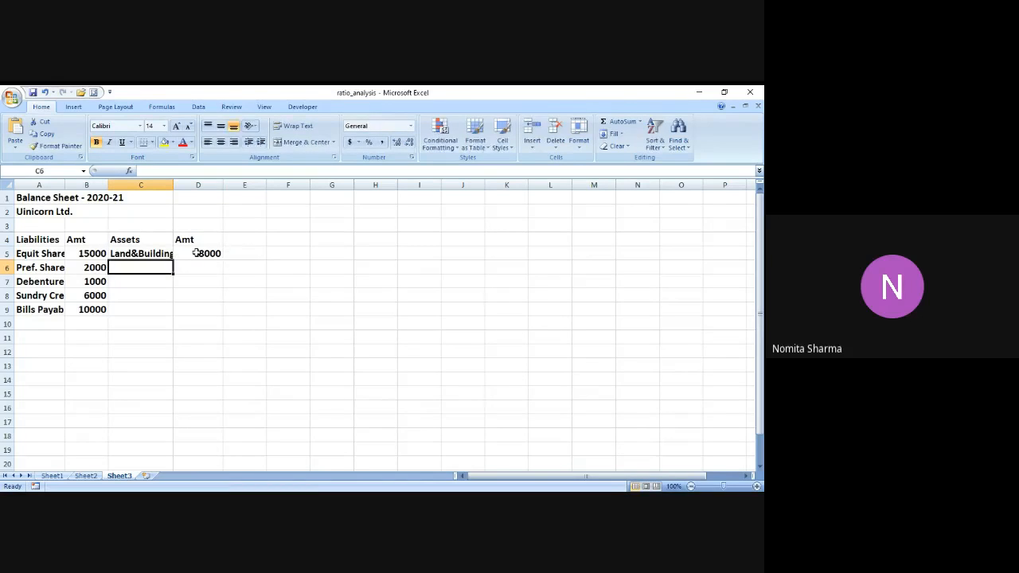
- Enter the asset "Plant and Machinery" in cell C6 with the amount 9000 in cell D6
{"action": "type", "text": "Plant and M"}
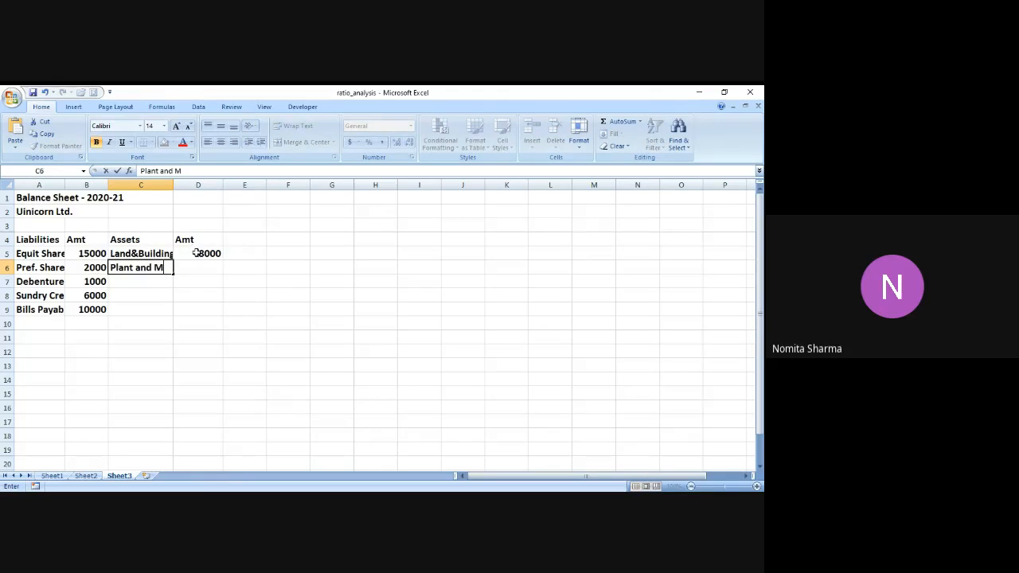
{"action": "type", "text": "achinaery"}
{"action": "key", "text": "Tab"}
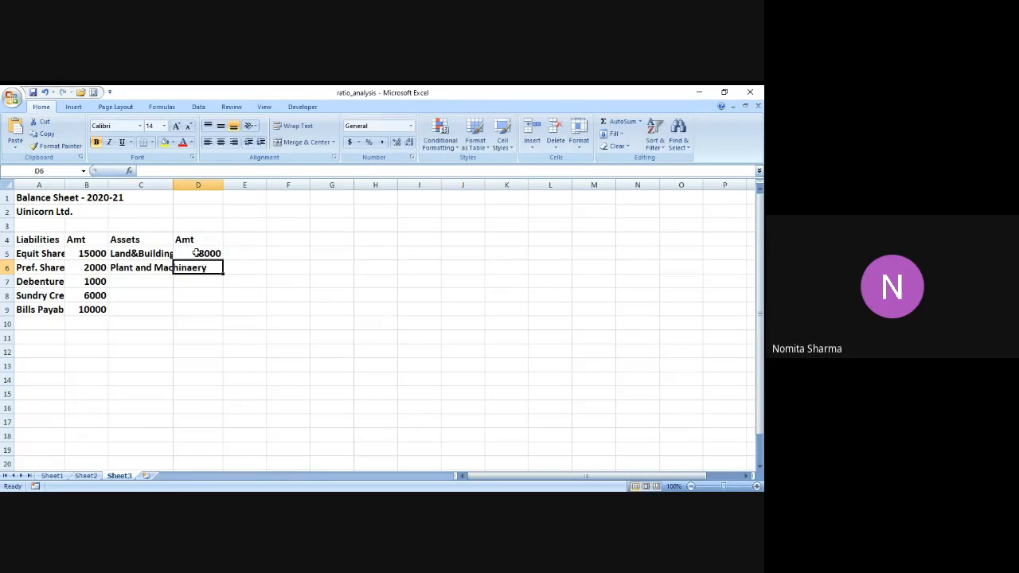
{"action": "left_click", "coordinate": [132, 269]}
{"action": "left_click", "coordinate": [205, 172]}
{"action": "key", "text": "BackSpace"}
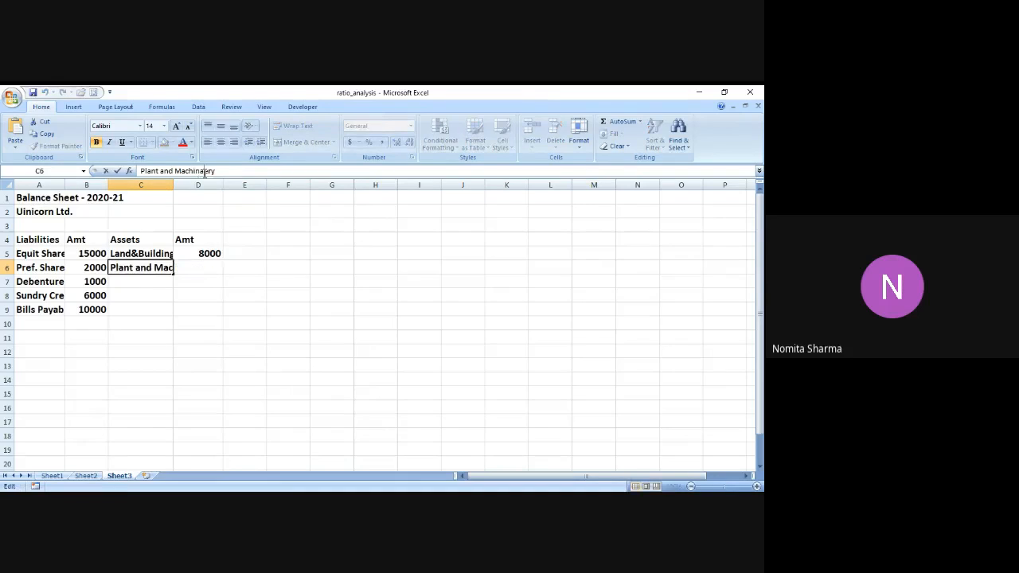
{"action": "key", "text": "Return"}
{"action": "key", "text": "Up"}
{"action": "key", "text": "Right"}
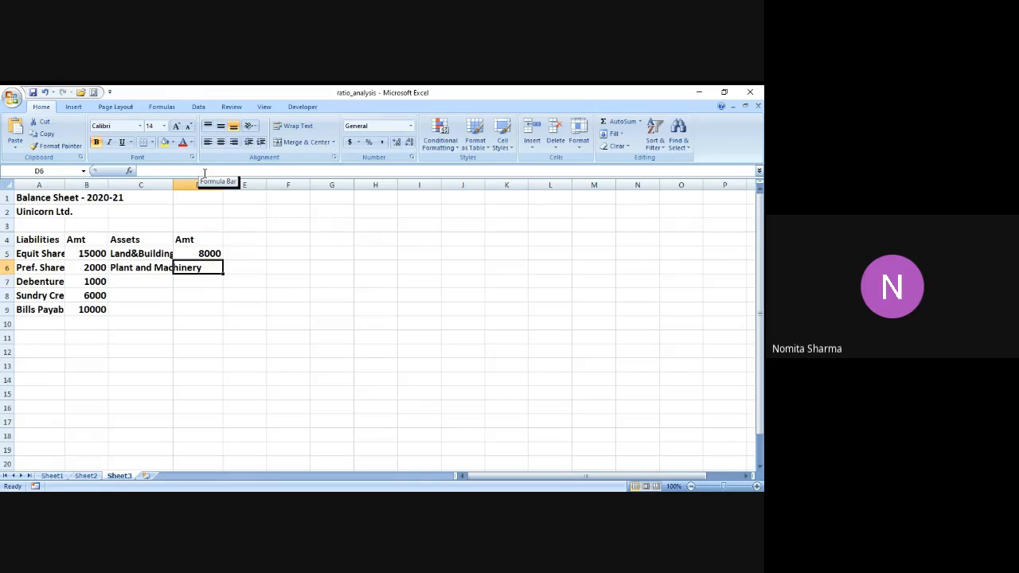
{"action": "type", "text": "9000"}
{"action": "key", "text": "Return"}
{"action": "key", "text": "Left"}
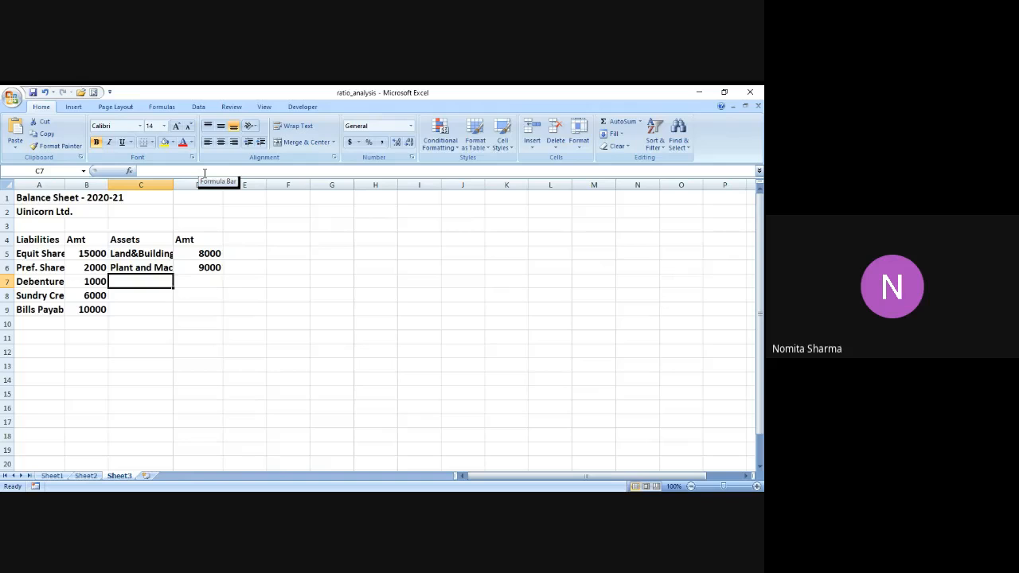
- Enter the asset "Stock" in cell C7 with the amount 6000 in cell D7
{"action": "type", "text": "St"}
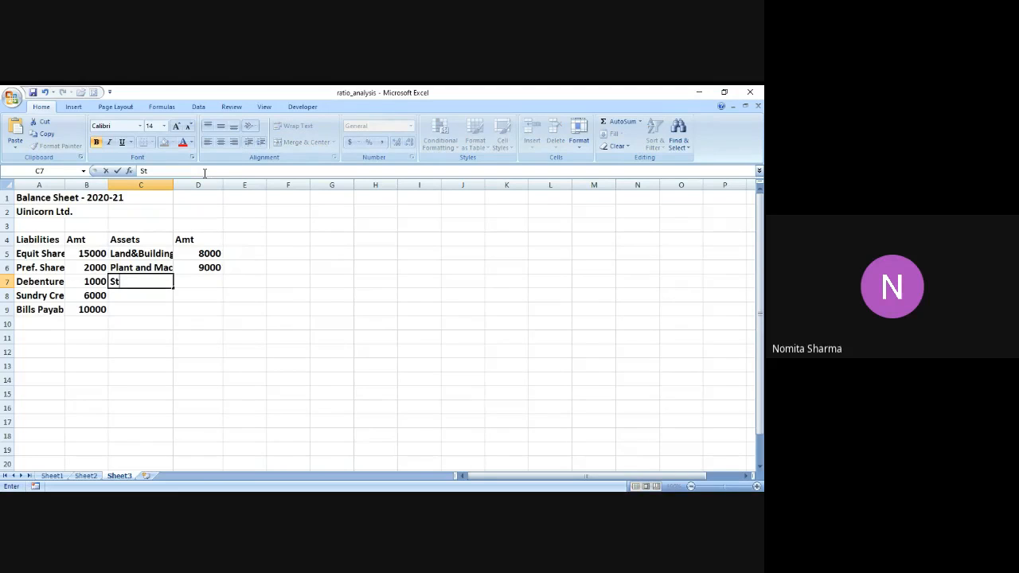
{"action": "type", "text": "ick"}
{"action": "key", "text": "BackSpace"}
{"action": "key", "text": "BackSpace"}
{"action": "key", "text": "BackSpace"}
{"action": "key", "text": "BackSpace"}
{"action": "type", "text": "tock"}
{"action": "key", "text": "Tab"}
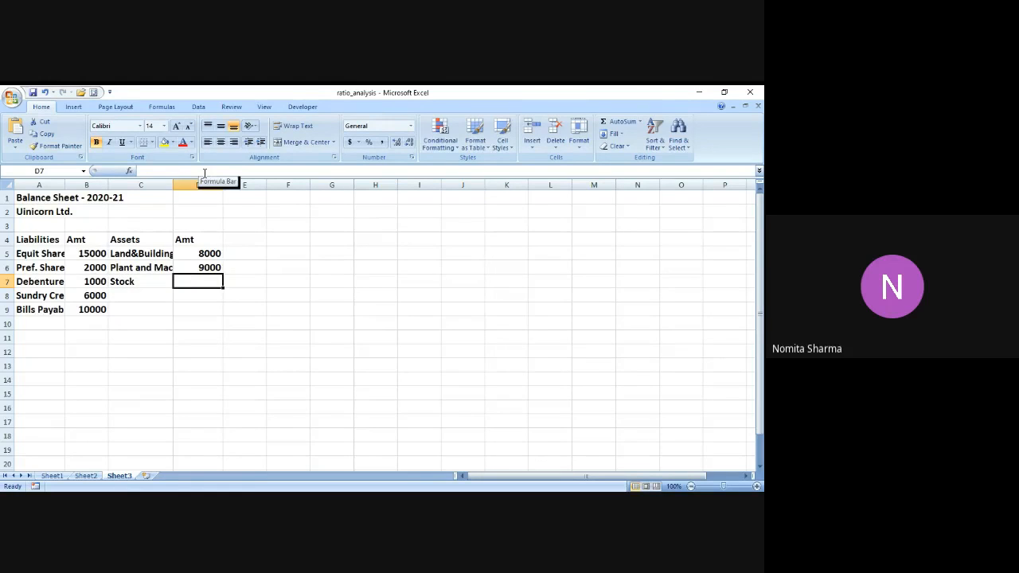
{"action": "type", "text": "6000"}
{"action": "key", "text": "Return"}
{"action": "key", "text": "Left"}
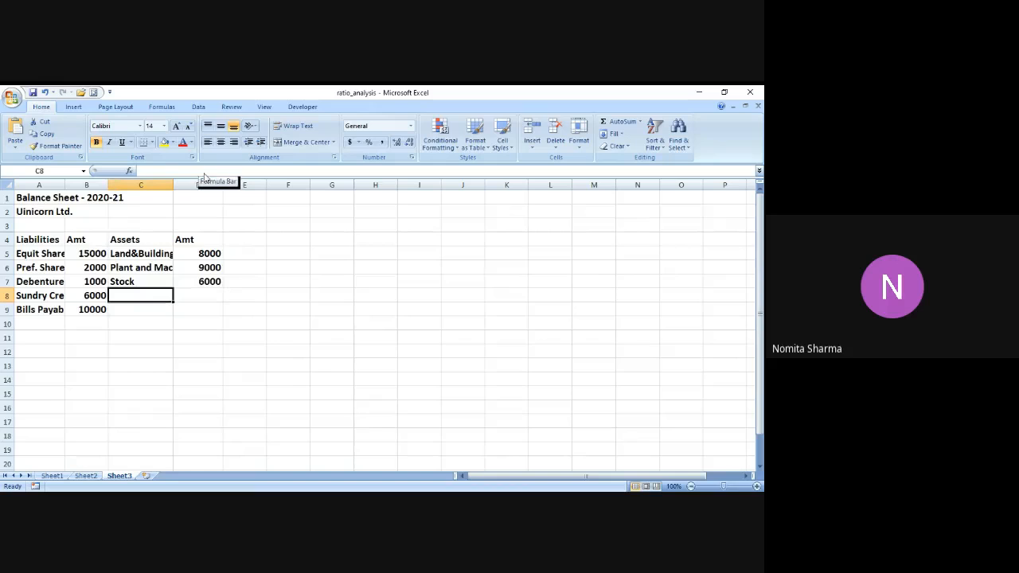
- Enter the asset "Cash" in cell C8 with the amount 2800 in cell D8
{"action": "type", "text": "cA"}
{"action": "key", "text": "BackSpace"}
{"action": "key", "text": "BackSpace"}
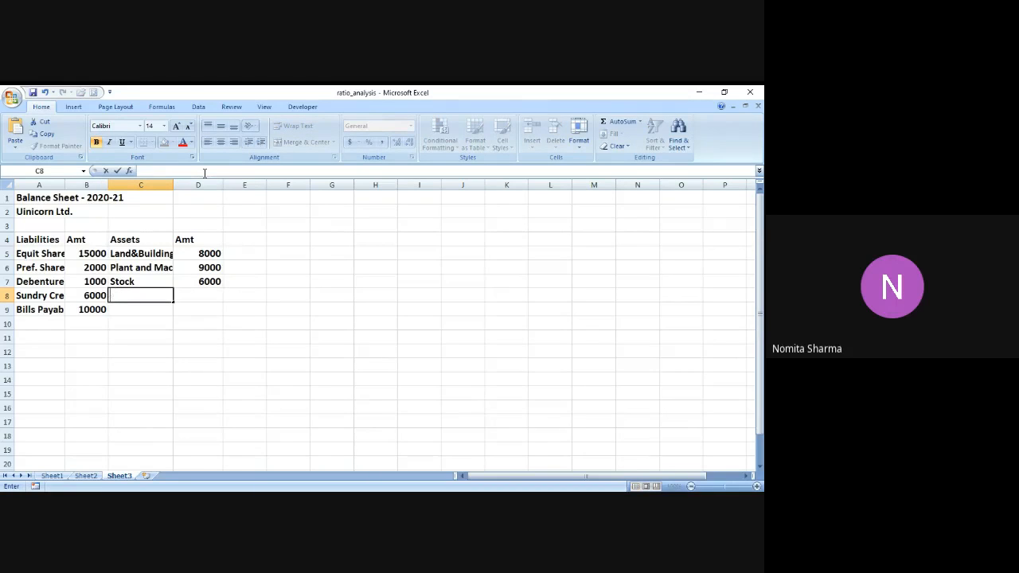
{"action": "type", "text": "Cash"}
{"action": "key", "text": "Right"}
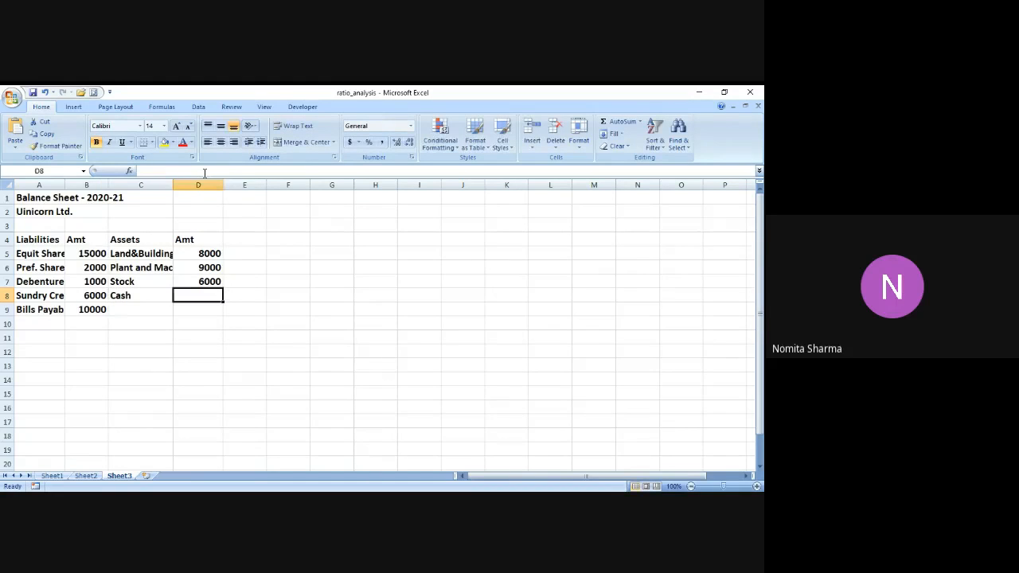
{"action": "type", "text": "2800"}
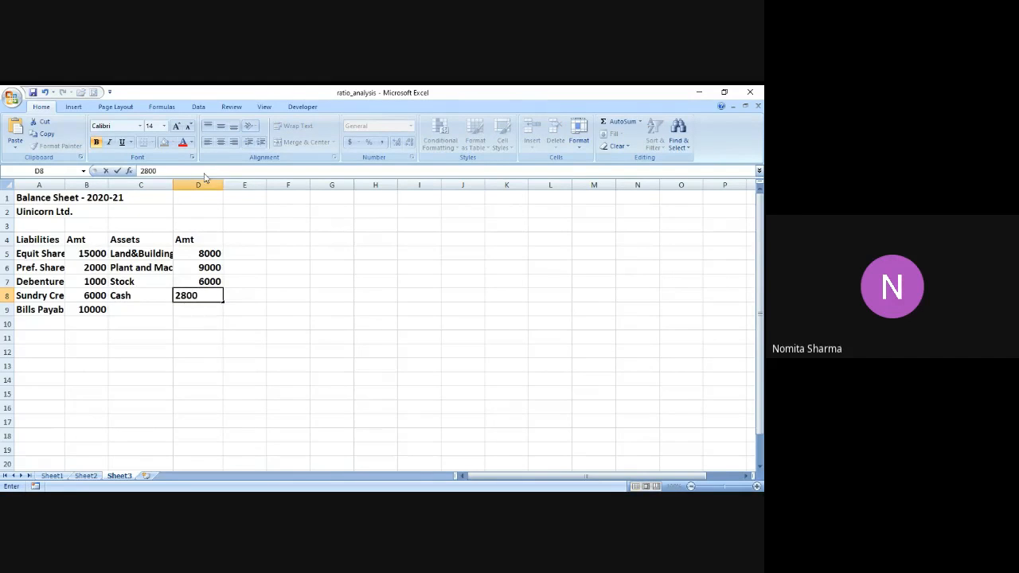
{"action": "key", "text": "Return"}
{"action": "key", "text": "Left"}
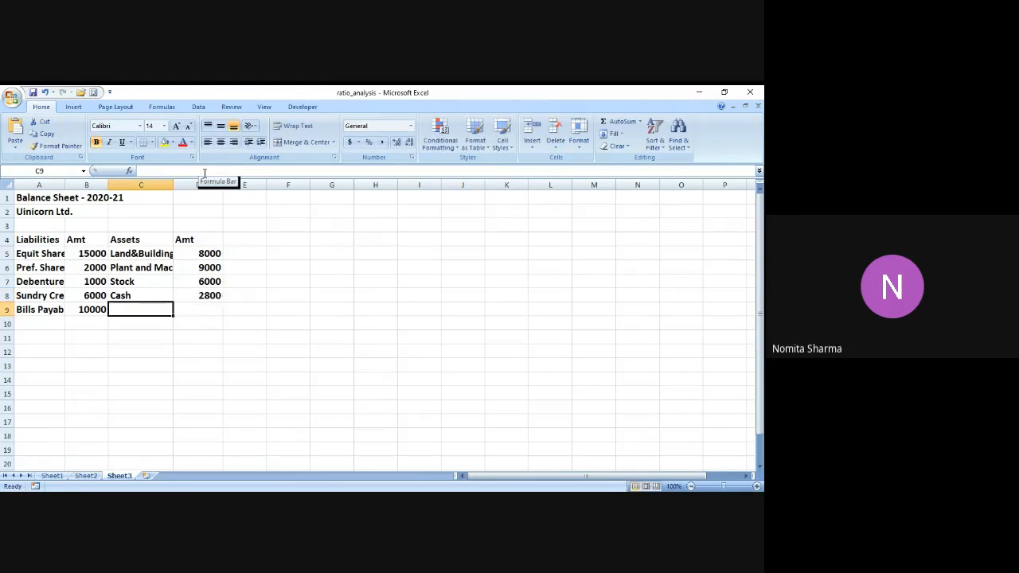
- Enter the asset "Debtors" in cell C9 with the amount 7000 in cell D9
{"action": "type", "text": "Debtors"}
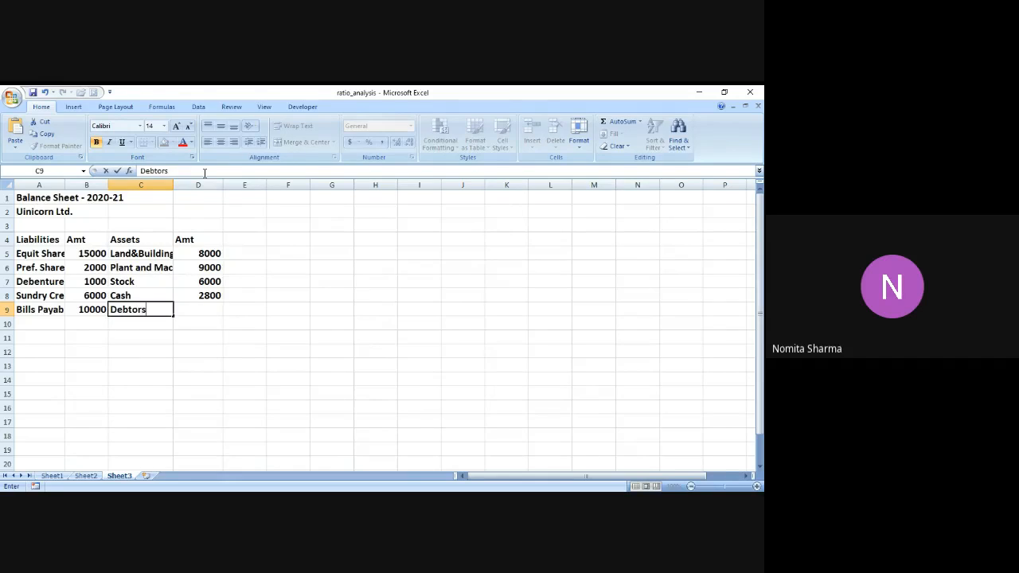
{"action": "key", "text": "Tab"}
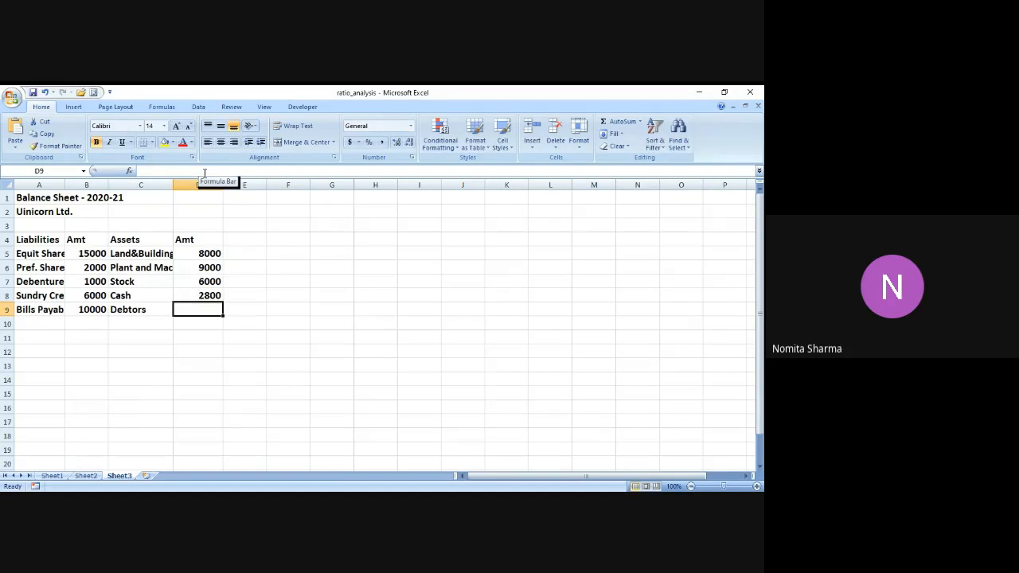
{"action": "type", "text": "700"}
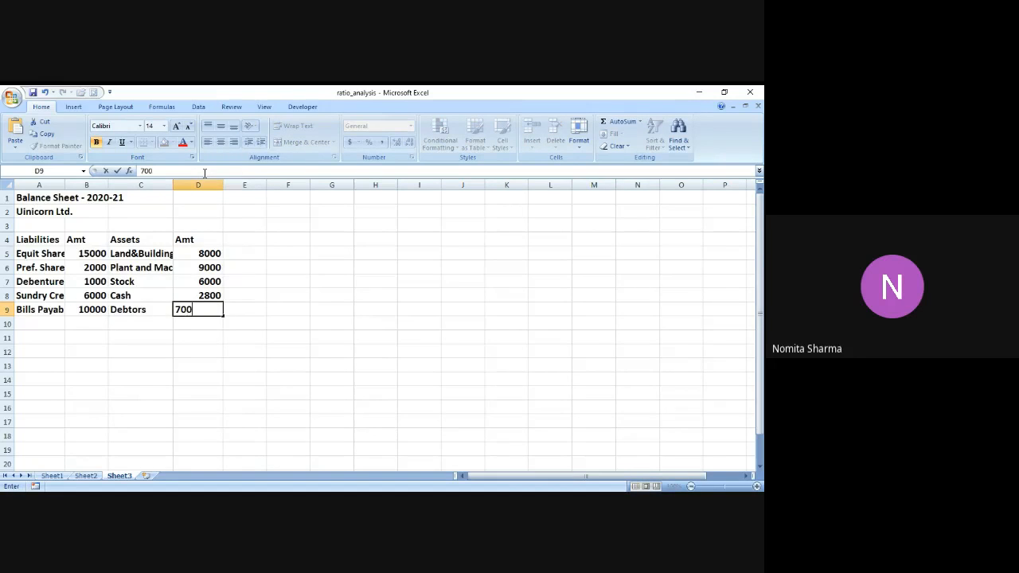
{"action": "type", "text": "0"}
{"action": "key", "text": "Down"}
{"action": "key", "text": "Left"}
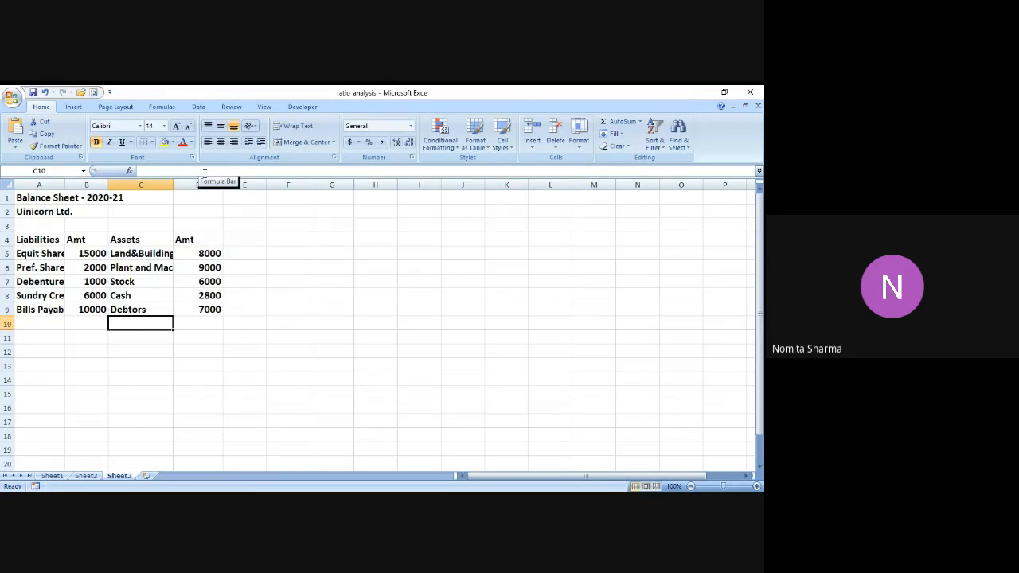
- Enter the asset "Prepaid Expenses" in cell C10 with the amount 1200 in cell D10
{"action": "type", "text": "Prepai"}
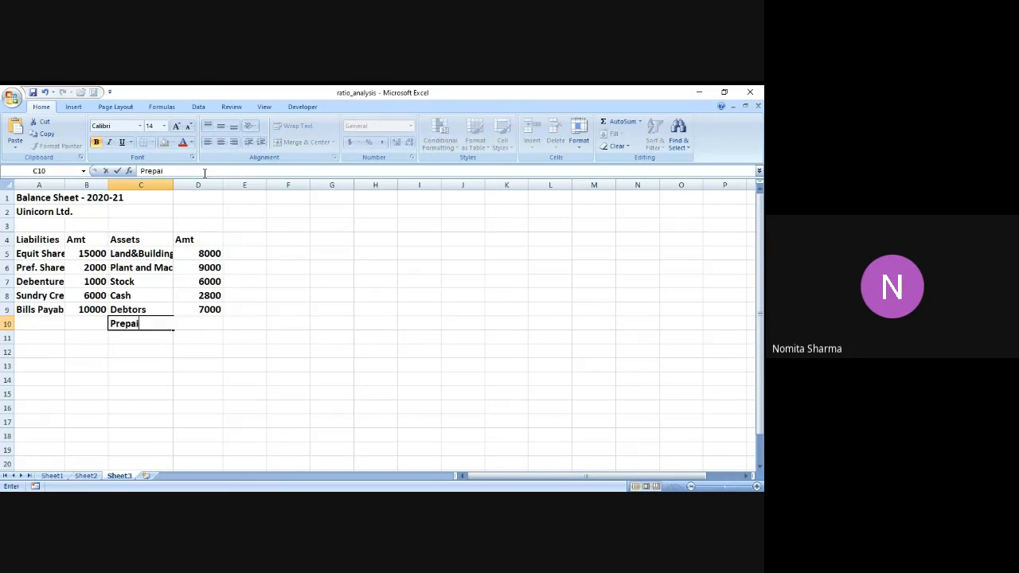
{"action": "type", "text": "d Expenses"}
{"action": "key", "text": "Tab"}
{"action": "type", "text": "1200"}
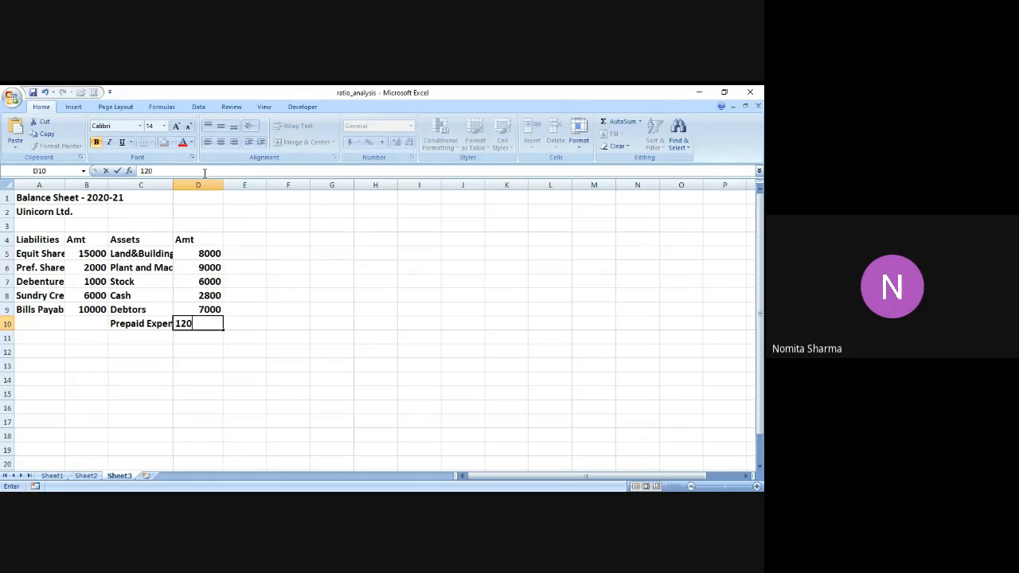
- Total the asset amounts in D5:D10 with AutoSum, placing the sum in cell D11
{"action": "key", "text": "Up"}
{"action": "key", "text": "Up"}
{"action": "key", "text": "Up"}
{"action": "key", "text": "Up"}
{"action": "key", "text": "Up"}
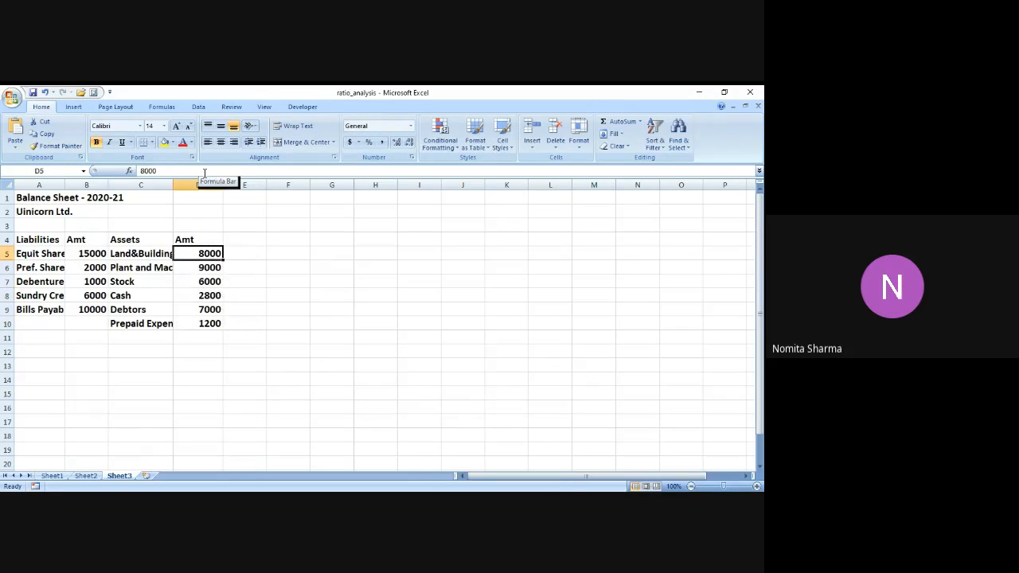
{"action": "key", "text": "shift+Down"}
{"action": "key", "text": "shift+Down"}
{"action": "key", "text": "shift+Down"}
{"action": "key", "text": "shift+Down"}
{"action": "key", "text": "shift+Down"}
{"action": "key", "text": "shift+Down"}
{"action": "key", "text": "shift+Up"}
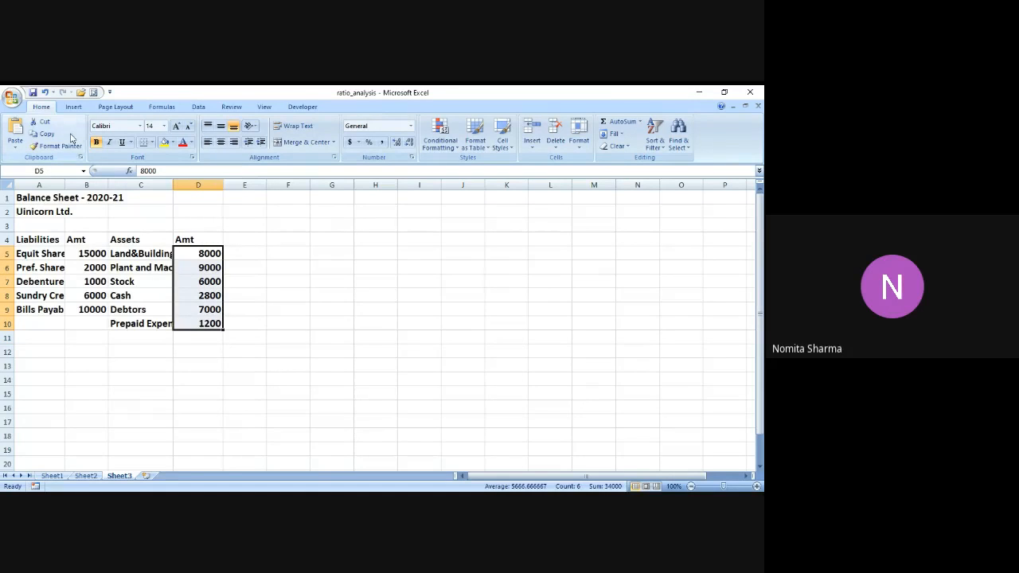
{"action": "left_click", "coordinate": [163, 106]}
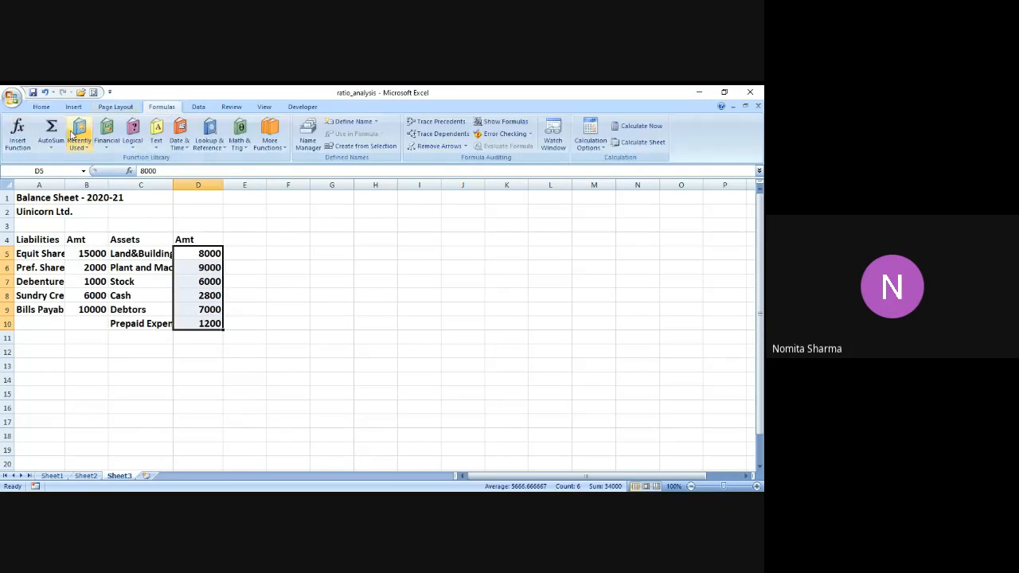
{"action": "left_click", "coordinate": [51, 129]}
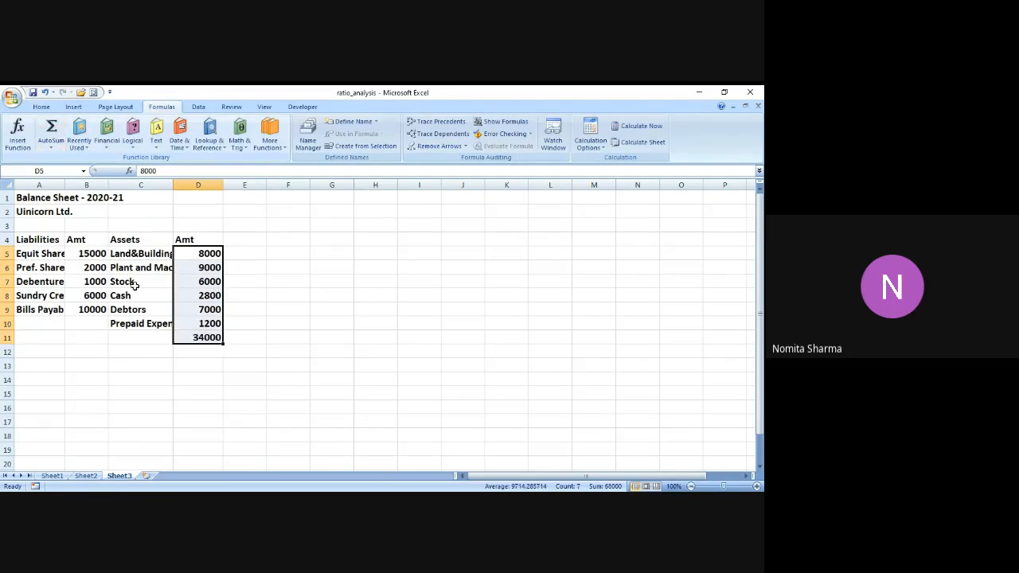
- Highlight the assets total in cell D11 with a yellow fill
{"action": "left_click", "coordinate": [184, 338]}
{"action": "left_click", "coordinate": [43, 109]}
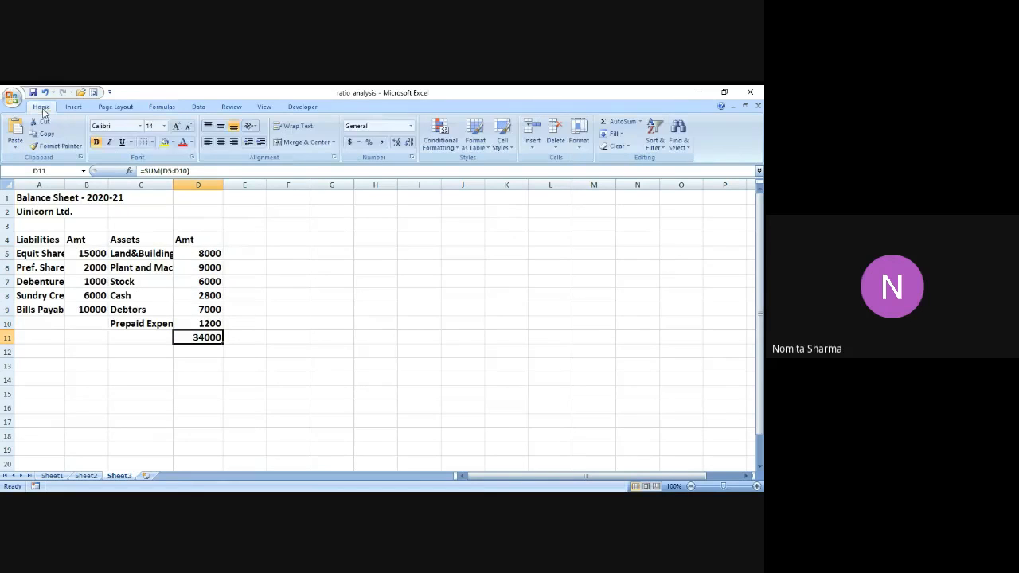
{"action": "left_click", "coordinate": [164, 141]}
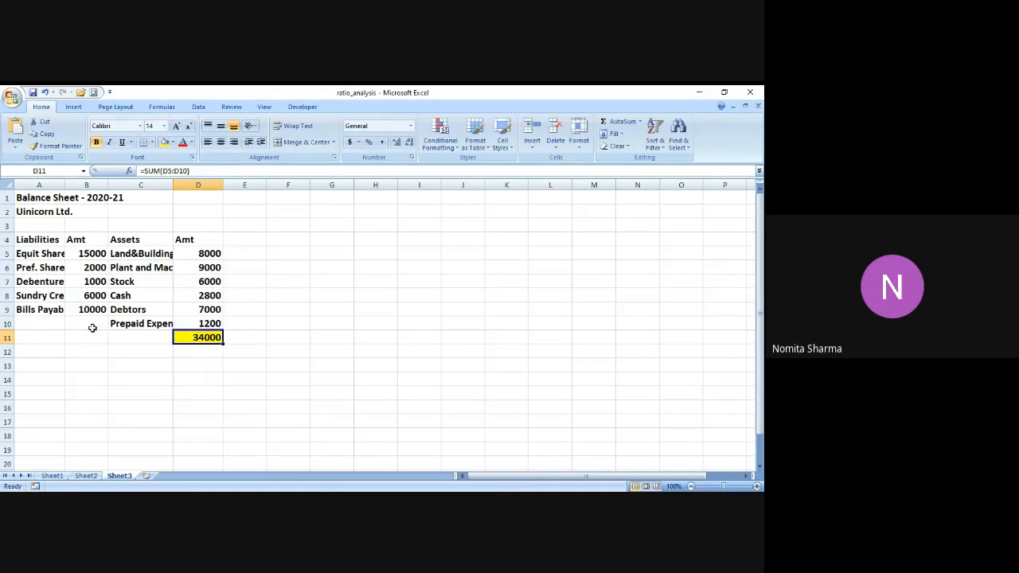
- Total the liability amounts in B5:B9 with AutoSum, placing the sum in cell B10
{"action": "left_click", "coordinate": [84, 336]}
{"action": "left_click", "coordinate": [94, 255]}
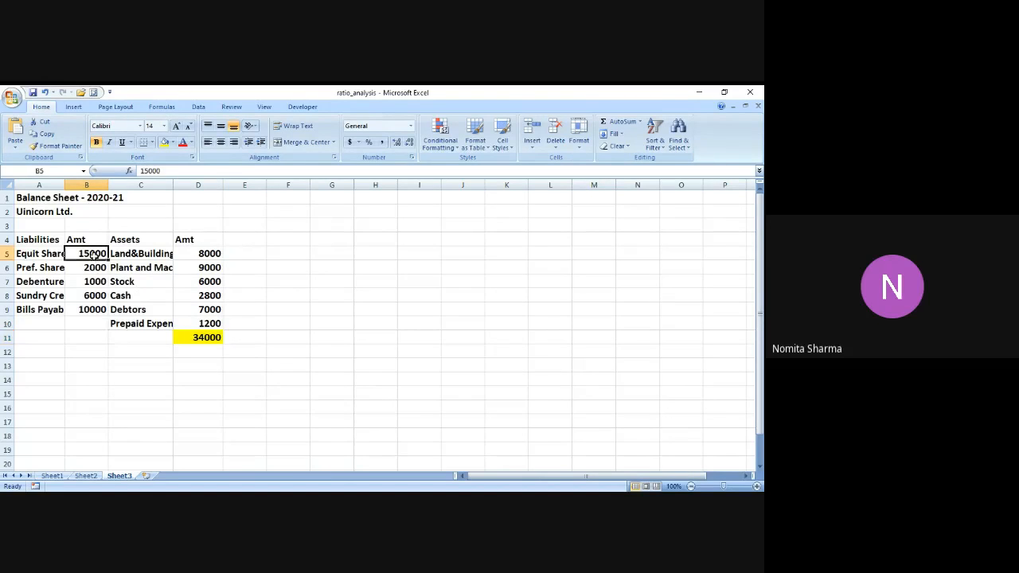
{"action": "key", "text": "shift+Down"}
{"action": "key", "text": "shift+Down"}
{"action": "key", "text": "shift+Down"}
{"action": "key", "text": "shift+Down"}
{"action": "key", "text": "shift+Down"}
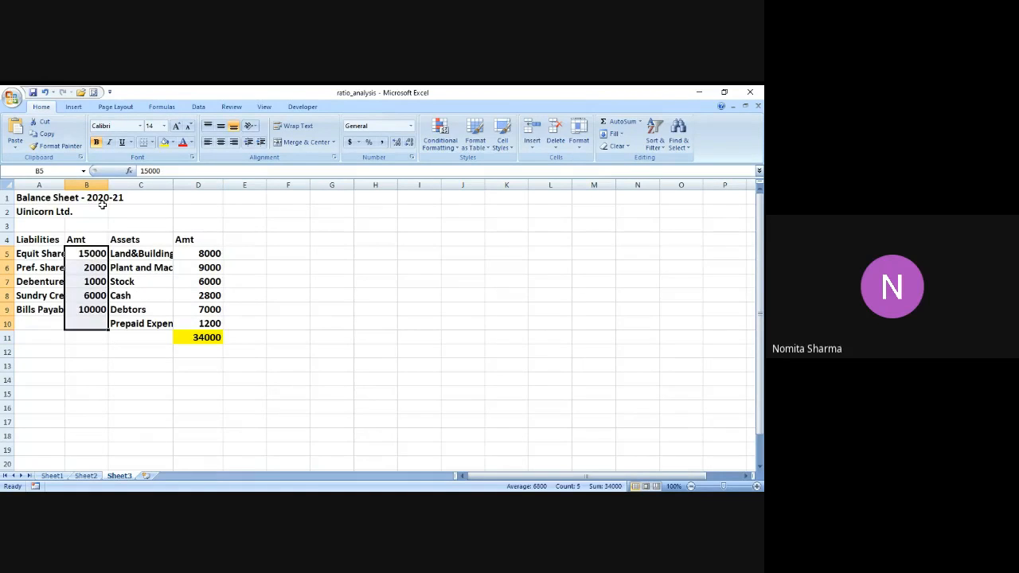
{"action": "left_click", "coordinate": [162, 107]}
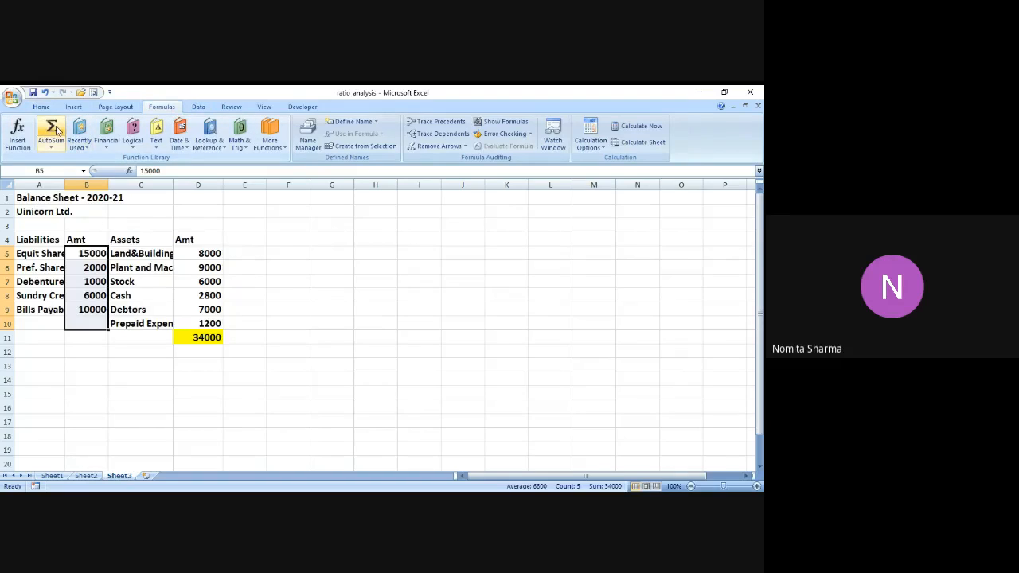
{"action": "left_click", "coordinate": [51, 130]}
- Highlight the liabilities total in cell B10 with a yellow fill
{"action": "left_click", "coordinate": [84, 326]}
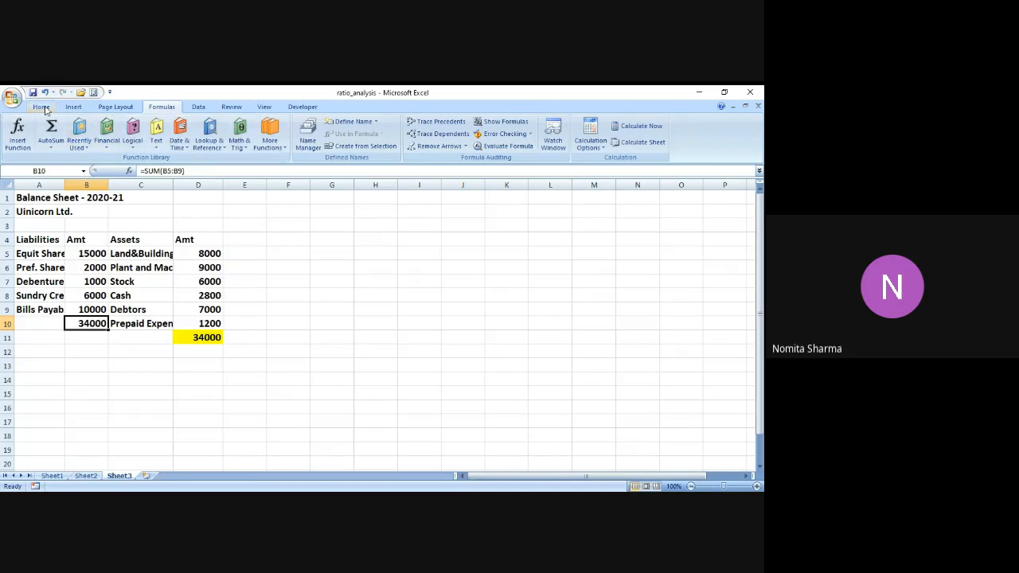
{"action": "left_click", "coordinate": [40, 107]}
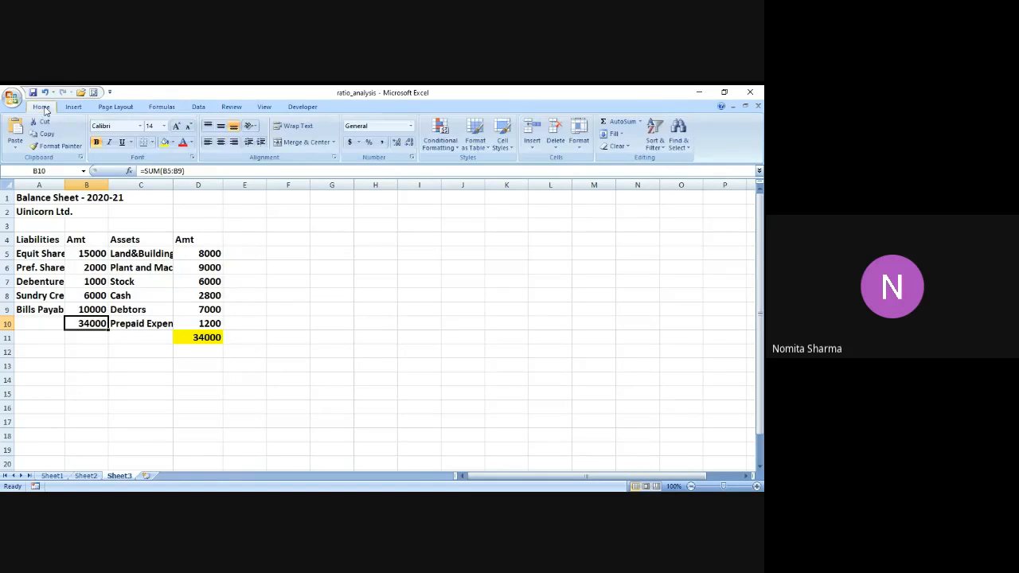
{"action": "left_click", "coordinate": [164, 142]}
{"action": "left_click", "coordinate": [97, 342]}
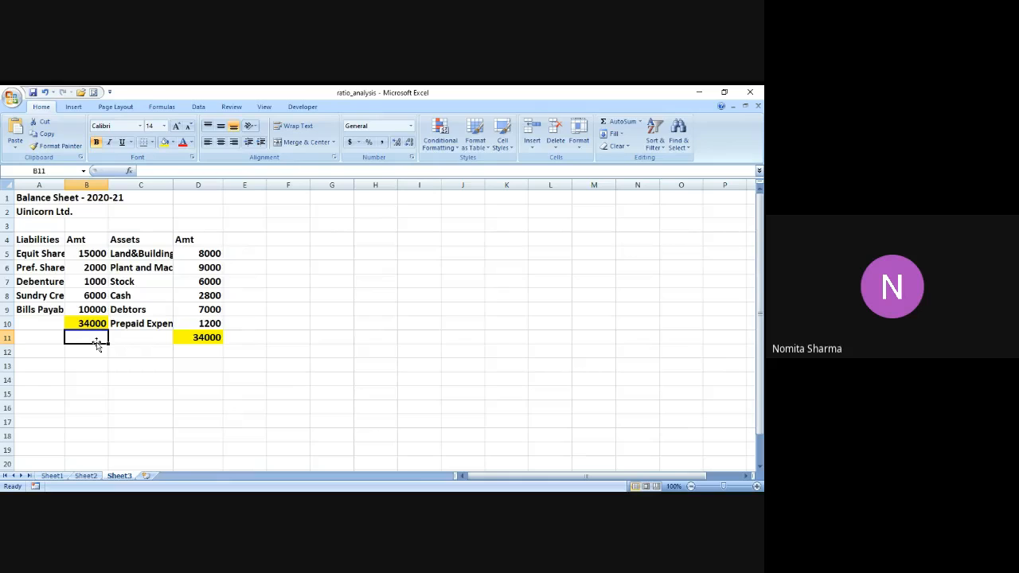
{"action": "key", "text": "Up"}
{"action": "key", "text": "Up"}
{"action": "key", "text": "Up"}
{"action": "key", "text": "Up"}
{"action": "key", "text": "Up"}
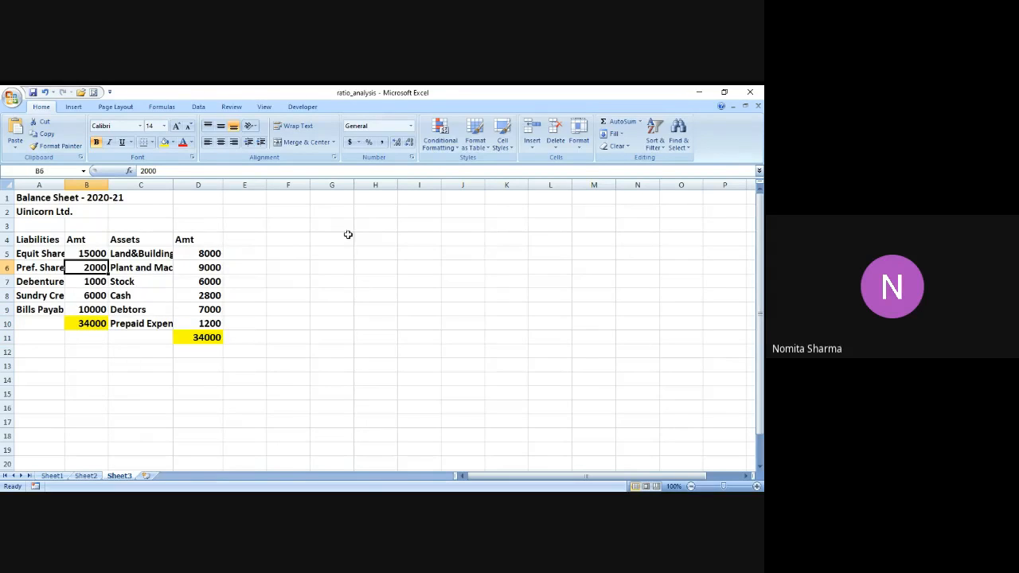
- Enter the heading "Current Ratio" in cell L1, apart from the balance sheet
{"action": "left_click", "coordinate": [518, 202]}
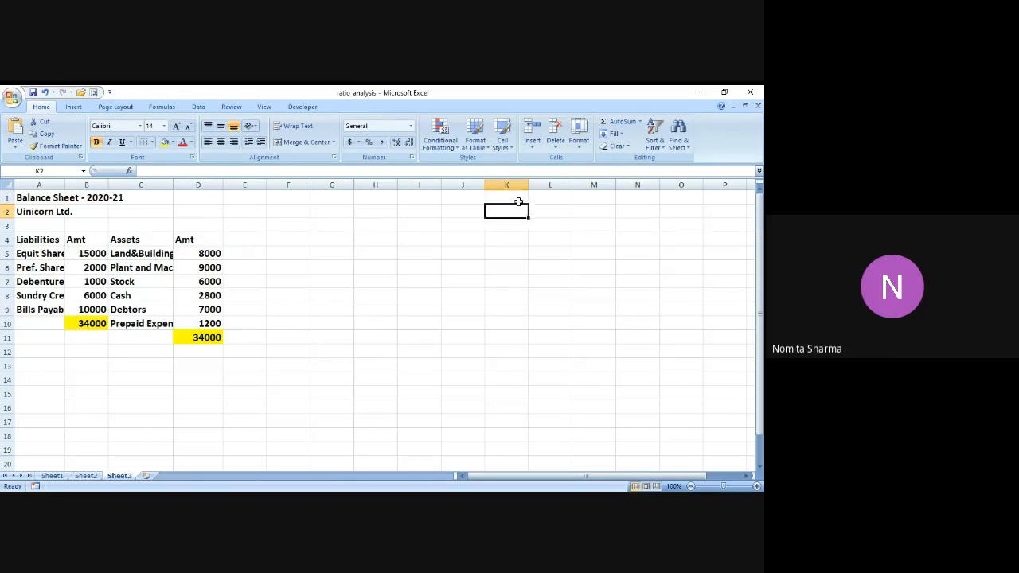
{"action": "key", "text": "Right"}
{"action": "key", "text": "Right"}
{"action": "key", "text": "Left"}
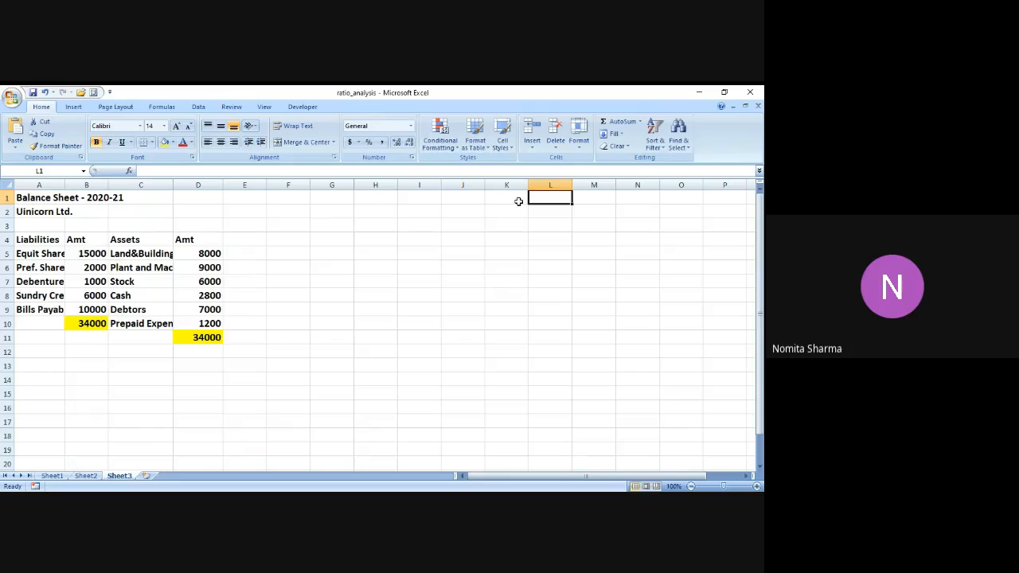
{"action": "type", "text": "Current "}
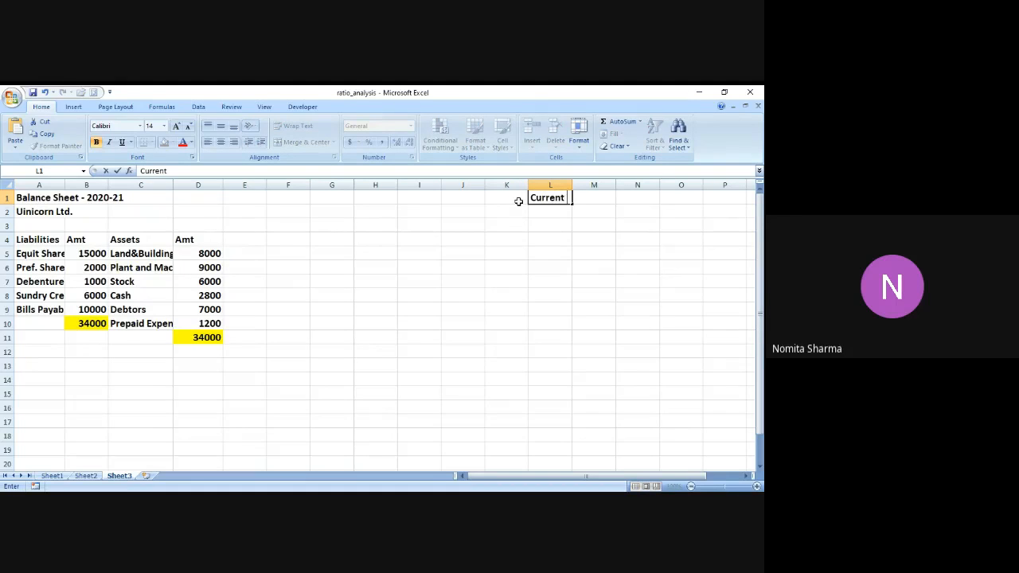
{"action": "type", "text": "Ratio"}
{"action": "key", "text": "Return"}
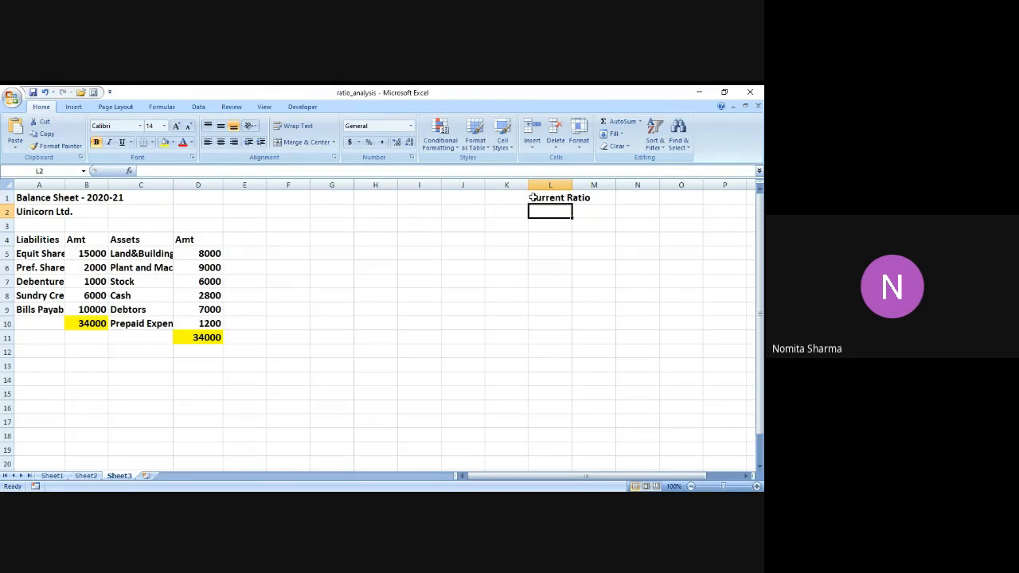
- Move the "Current Ratio" heading from L1 to K1 and widen column K to fit it
{"action": "left_click", "coordinate": [538, 199]}
{"action": "key", "text": "ctrl+c"}
{"action": "left_click_drag", "start_coordinate": [538, 198], "coordinate": [553, 185]}
- Enter the headings "Current Assets" in cell L1 and "Current Liabilities" in cell N1
{"action": "left_click", "coordinate": [569, 197]}
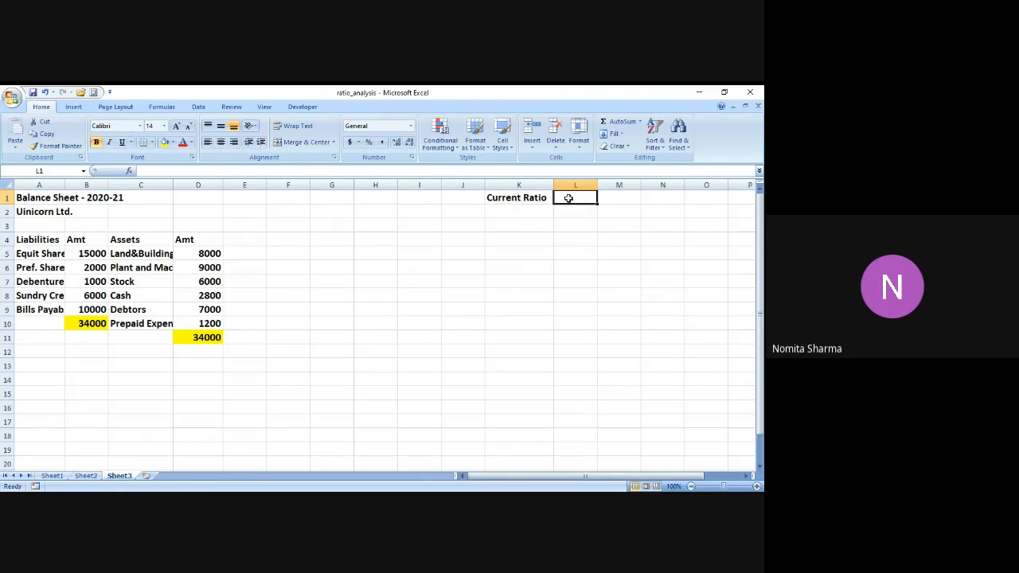
{"action": "type", "text": "Cu"}
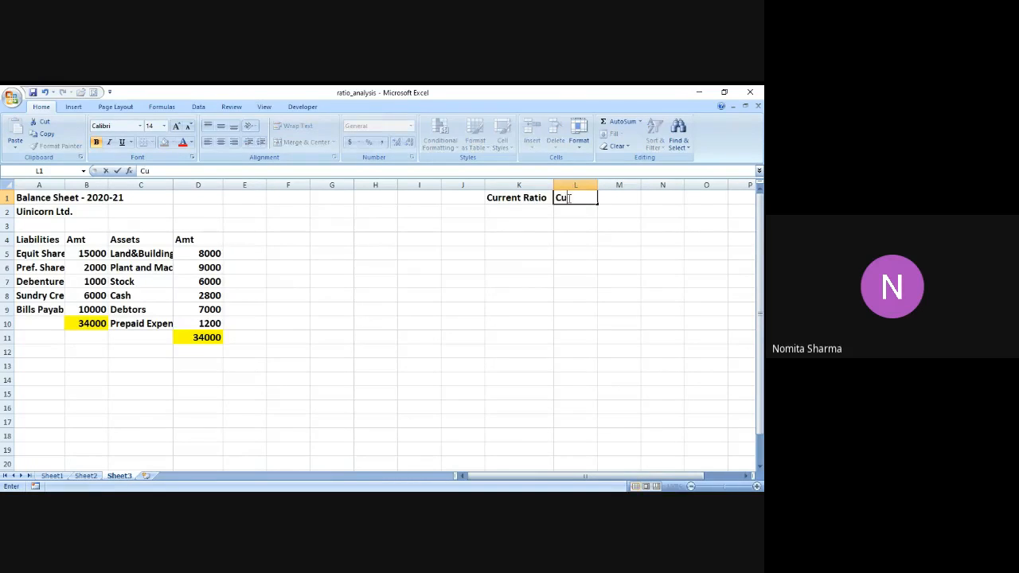
{"action": "type", "text": "rrent Assets"}
{"action": "key", "text": "Tab"}
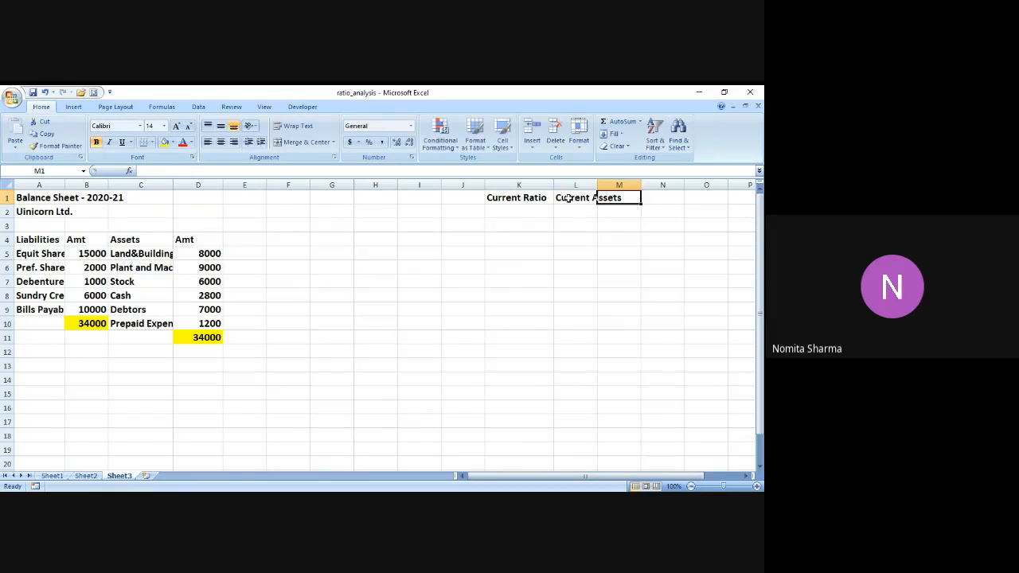
{"action": "key", "text": "Tab"}
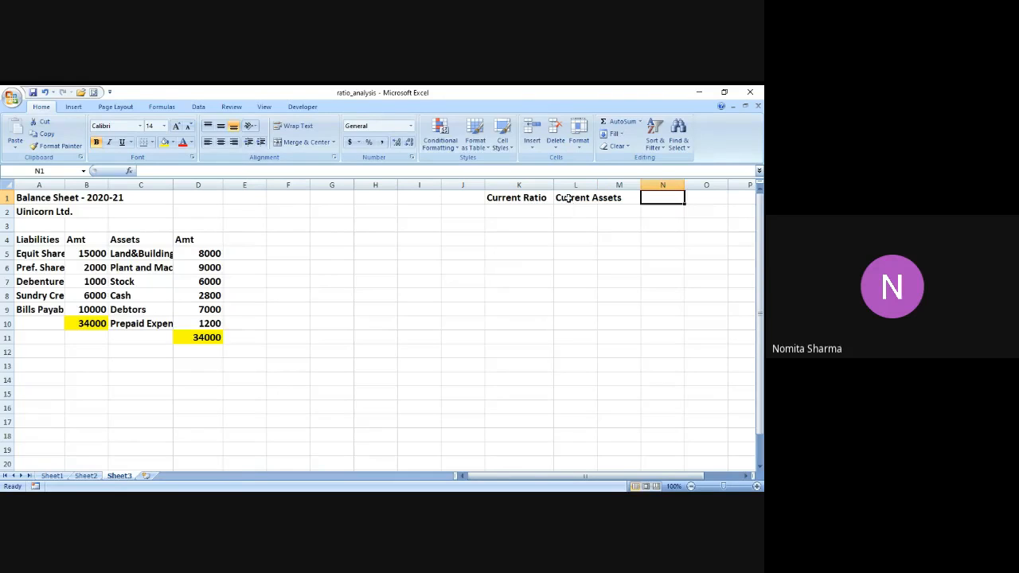
{"action": "type", "text": "Current "}
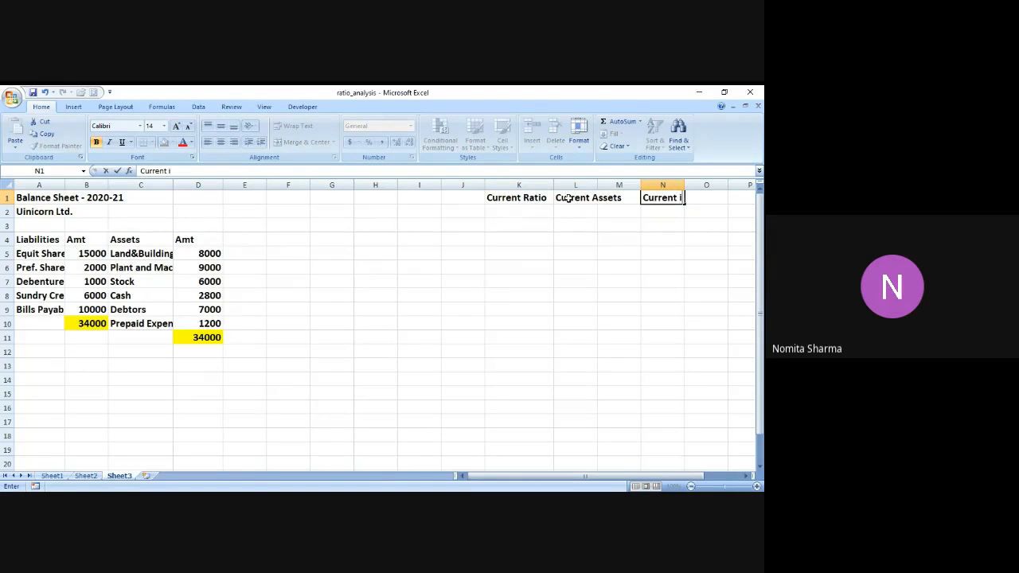
{"action": "type", "text": "Liabilities"}
{"action": "left_click", "coordinate": [568, 209]}
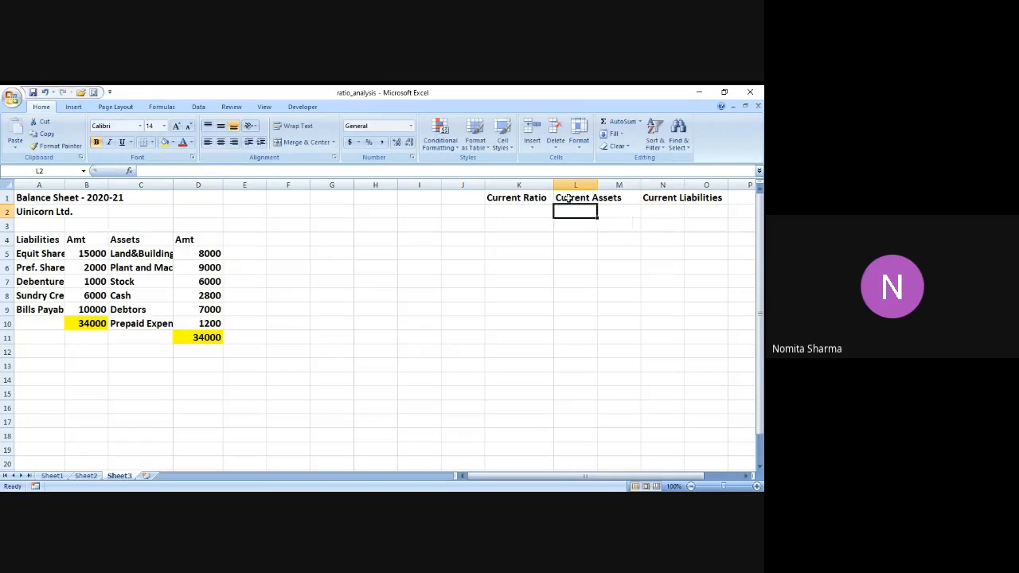
{"action": "key", "text": "Left"}
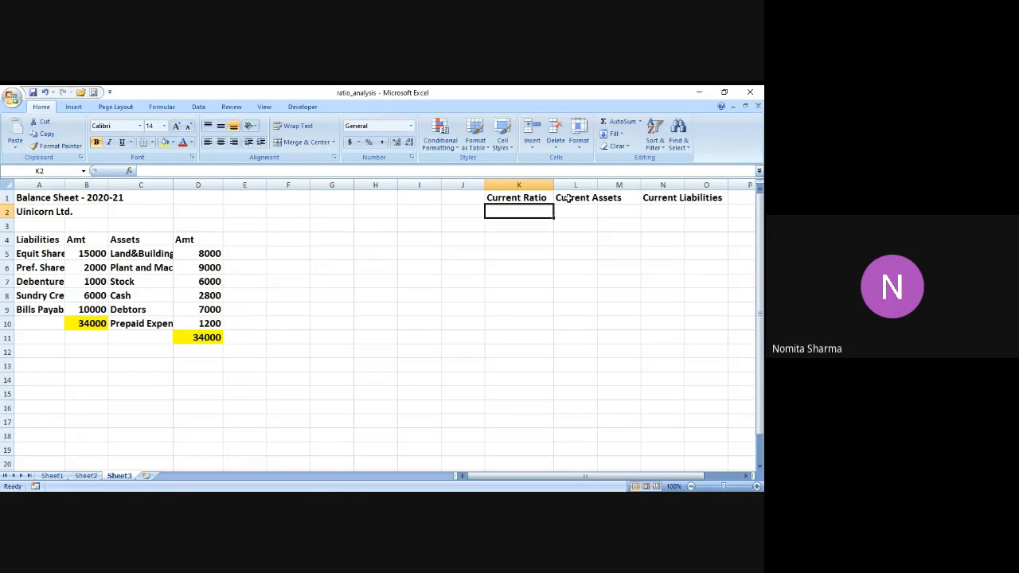
- Highlight the current asset amounts for stock, cash, debtors and prepaid expenses in D7:D10 with a light orange fill
{"action": "left_click", "coordinate": [212, 284]}
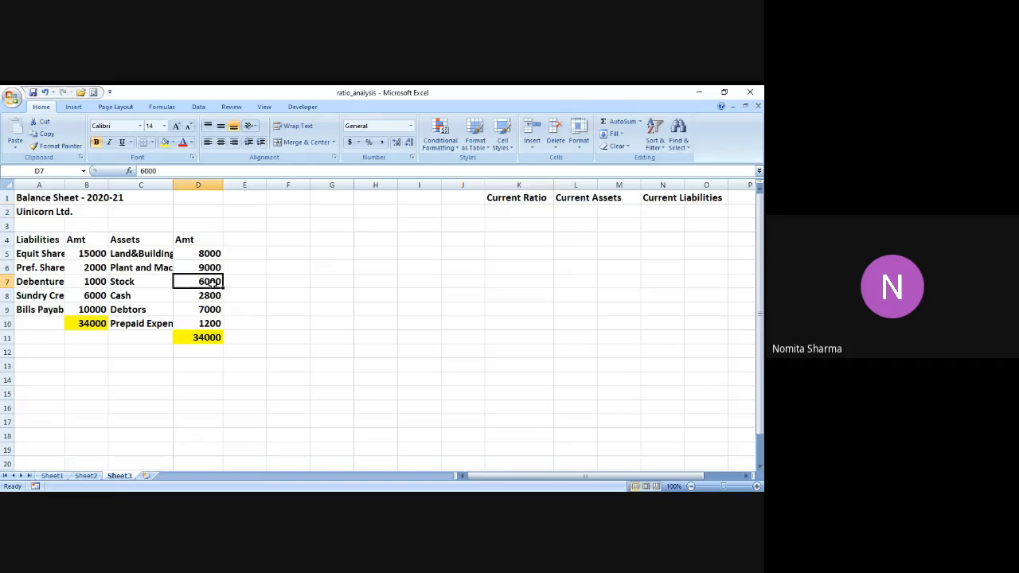
{"action": "left_click", "coordinate": [171, 142]}
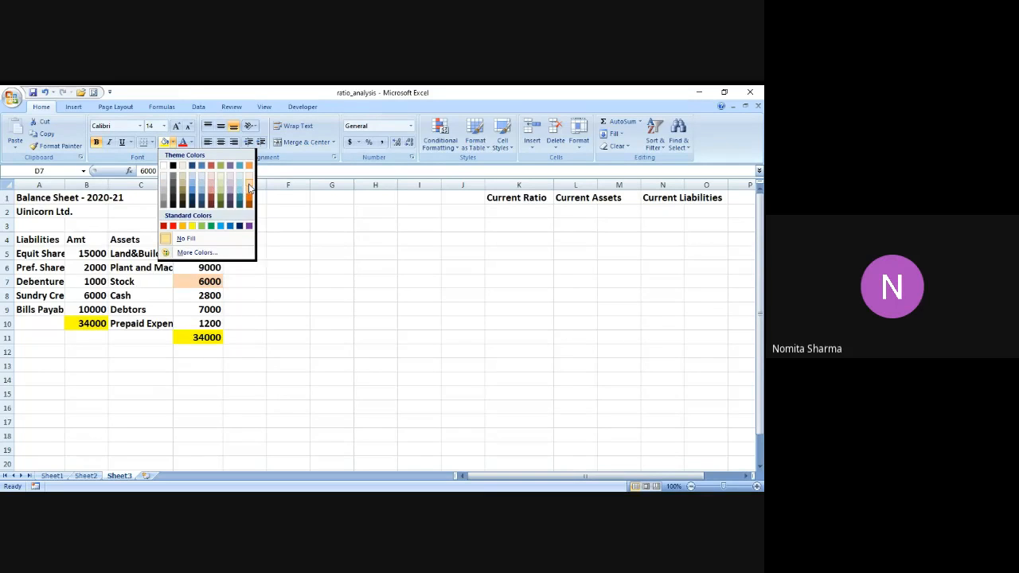
{"action": "left_click", "coordinate": [248, 183]}
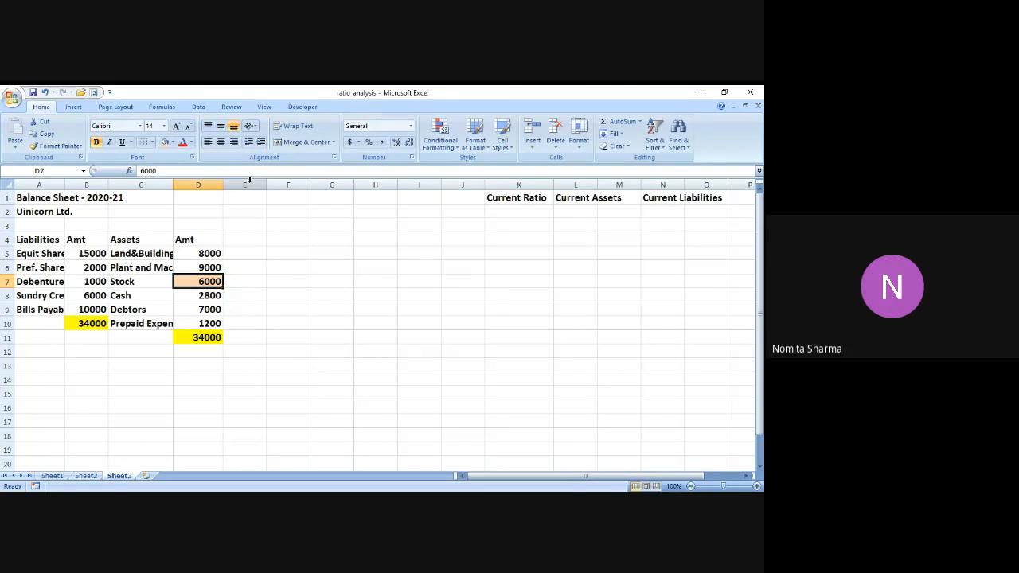
{"action": "left_click", "coordinate": [213, 293]}
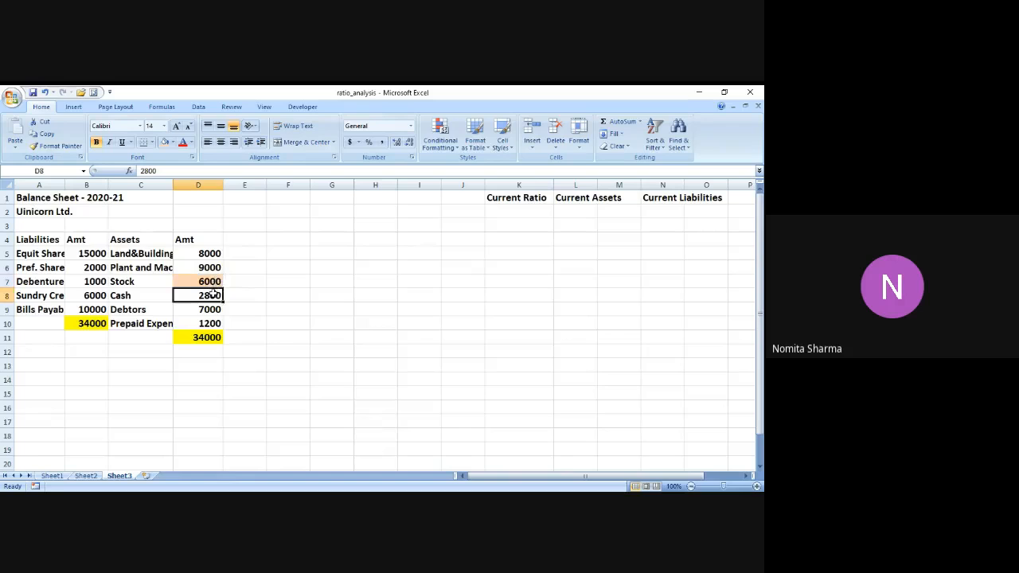
{"action": "left_click", "coordinate": [165, 143]}
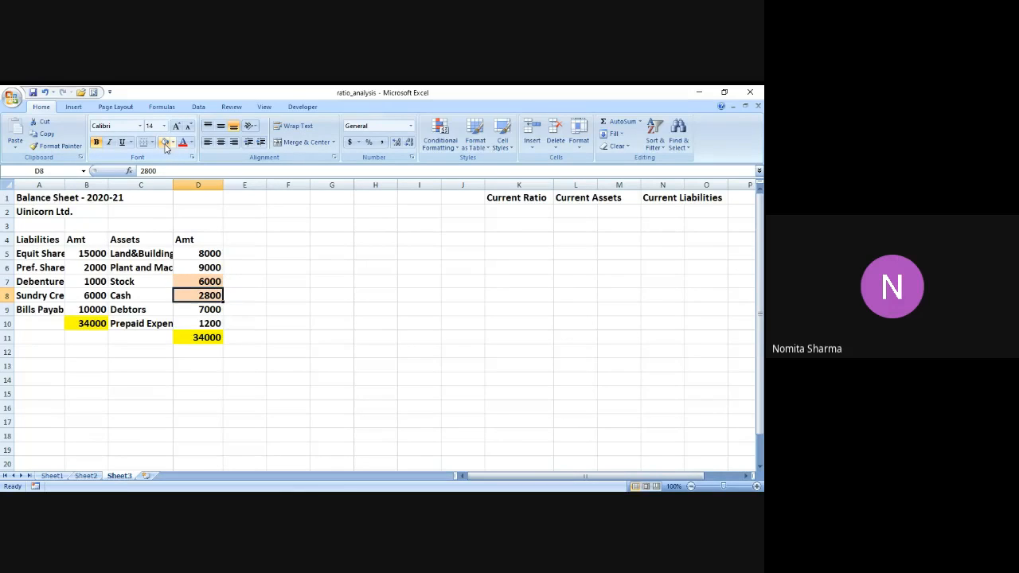
{"action": "left_click", "coordinate": [209, 310]}
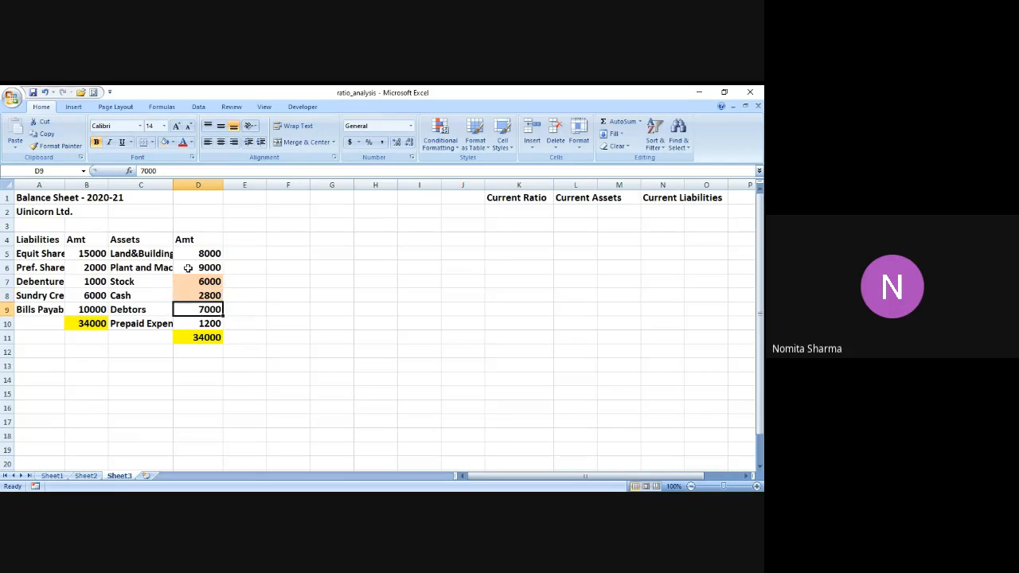
{"action": "left_click", "coordinate": [165, 145]}
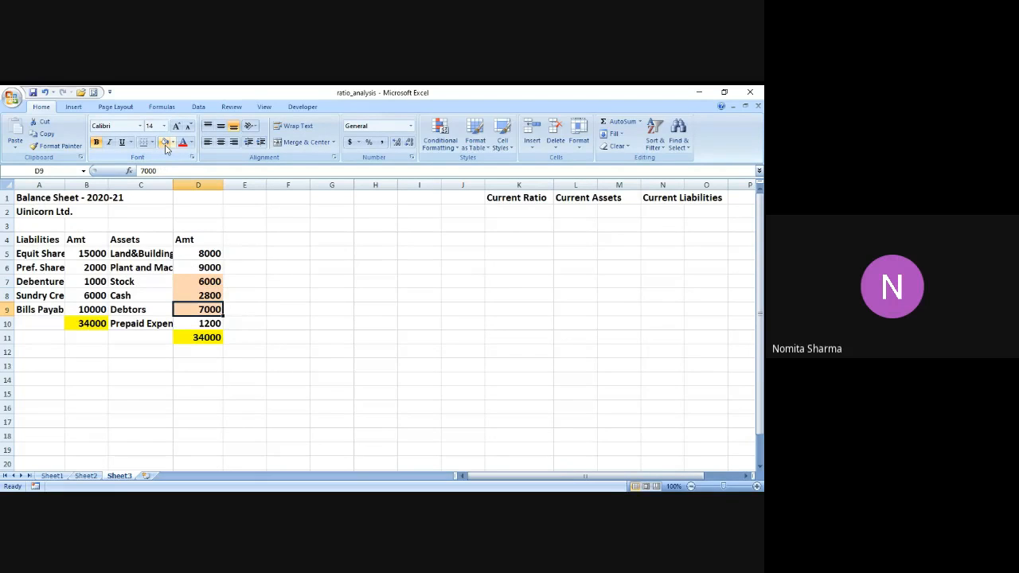
{"action": "left_click", "coordinate": [201, 323]}
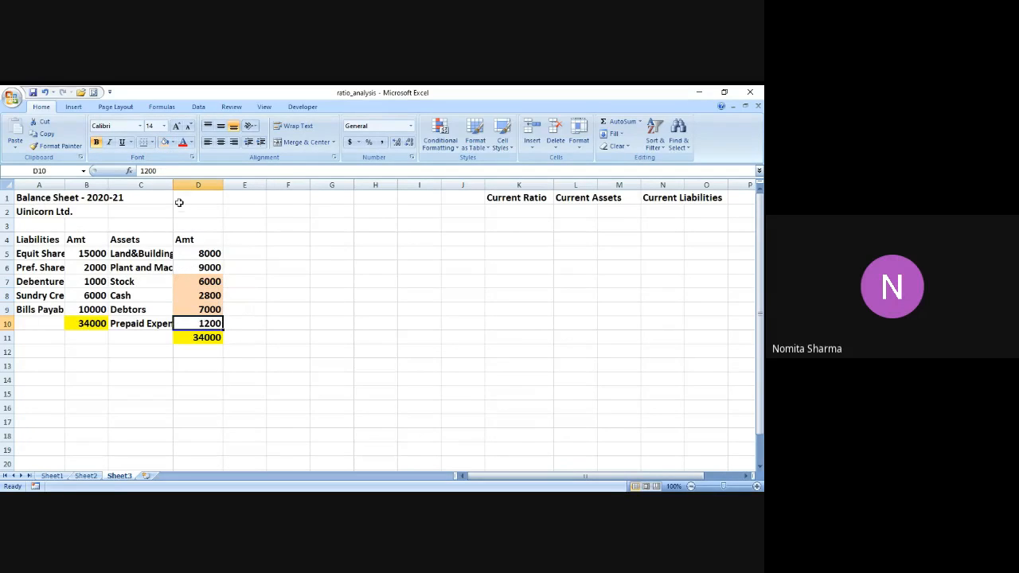
{"action": "left_click", "coordinate": [531, 211]}
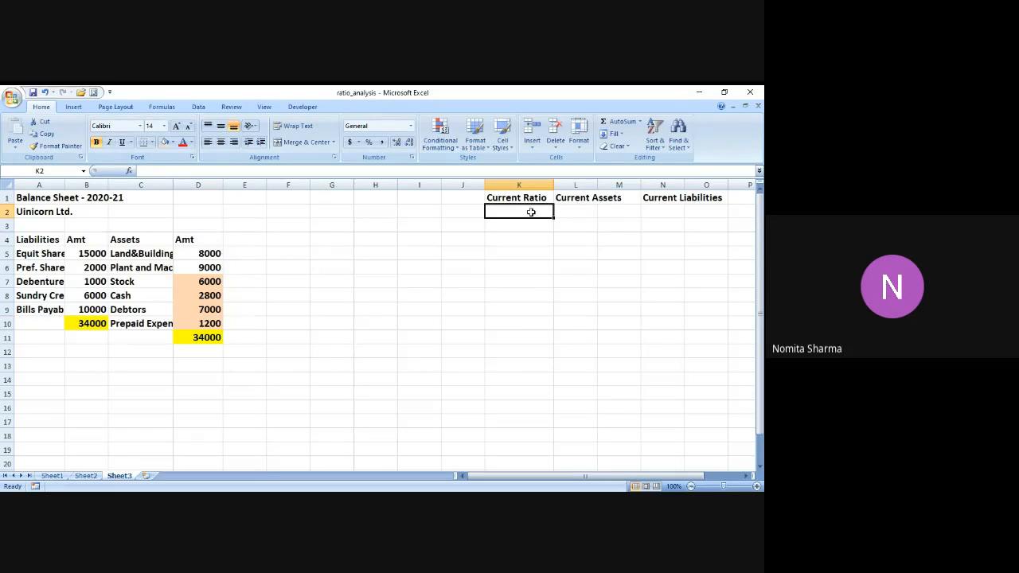
- Enter the current assets formula =6000+2800+7000+1200 in cell K2
{"action": "type", "text": "="}
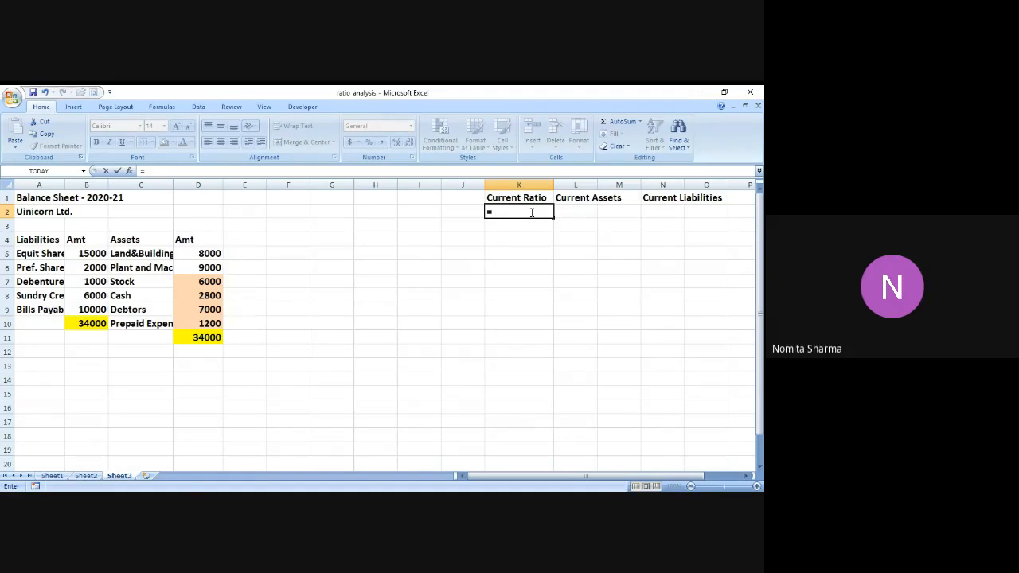
{"action": "type", "text": "6000+280"}
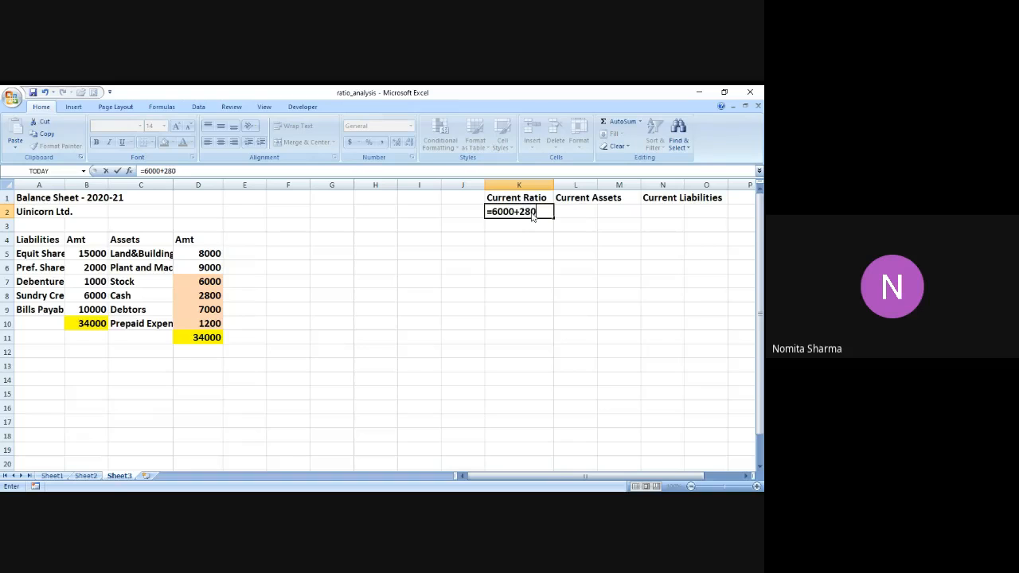
{"action": "type", "text": "0+7000+"}
{"action": "type", "text": "12000"}
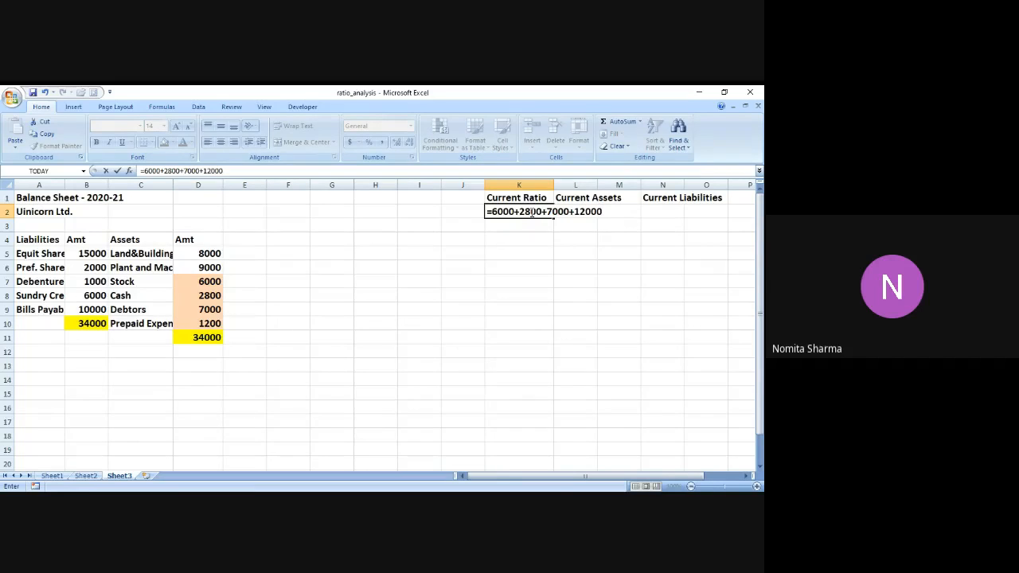
{"action": "key", "text": "BackSpace"}
{"action": "key", "text": "Return"}
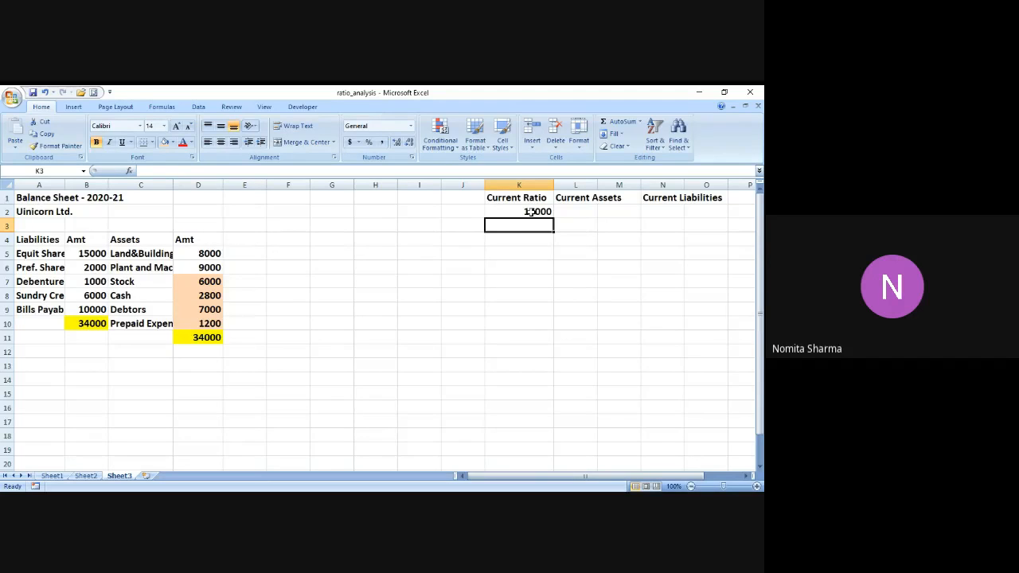
- Widen column A to fit the liability names and fill the sundry creditors and bills payable amounts in B8:B9 with light orange
{"action": "left_click", "coordinate": [92, 292]}
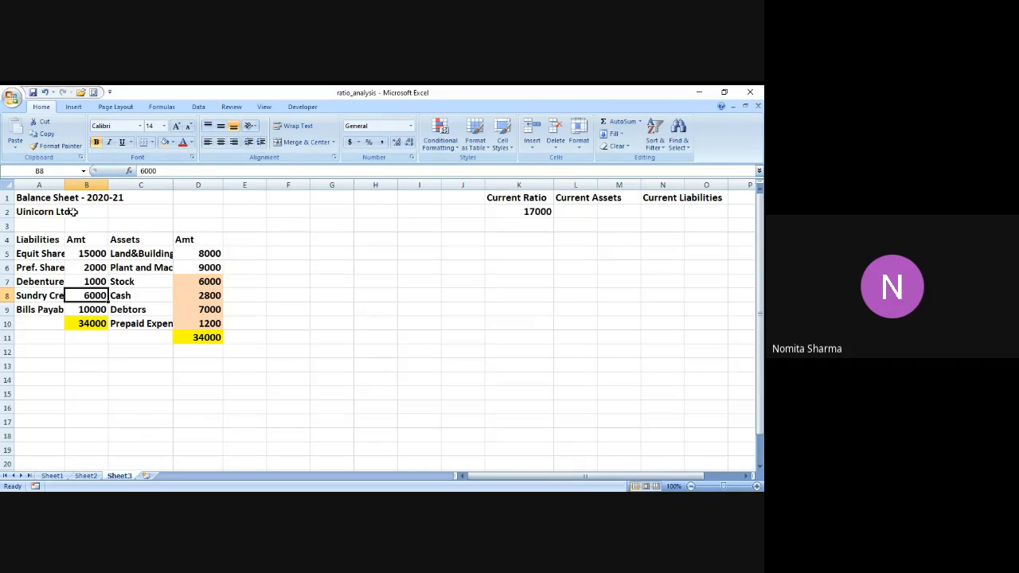
{"action": "left_click_drag", "start_coordinate": [65, 184], "coordinate": [92, 185]}
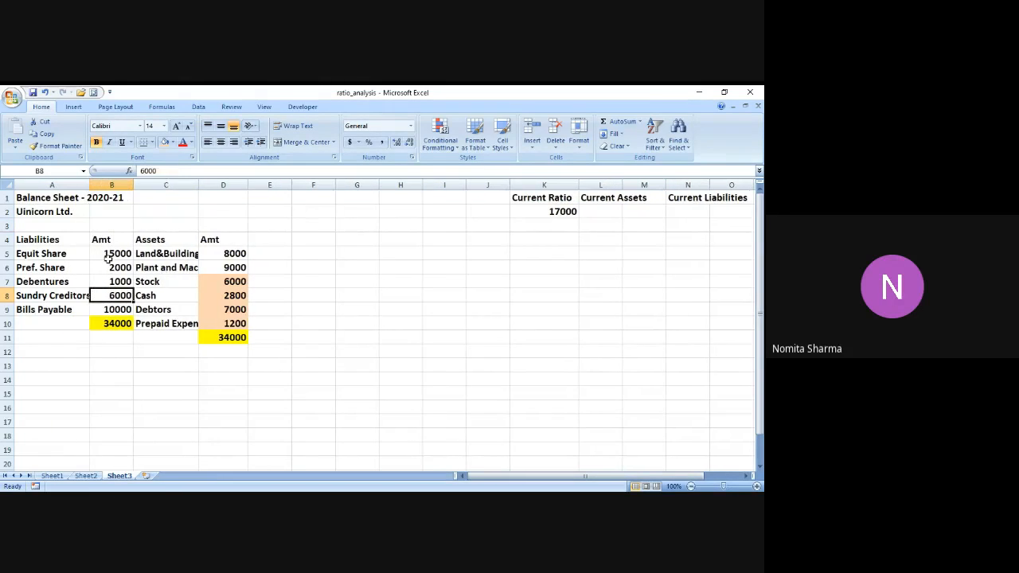
{"action": "left_click", "coordinate": [166, 145]}
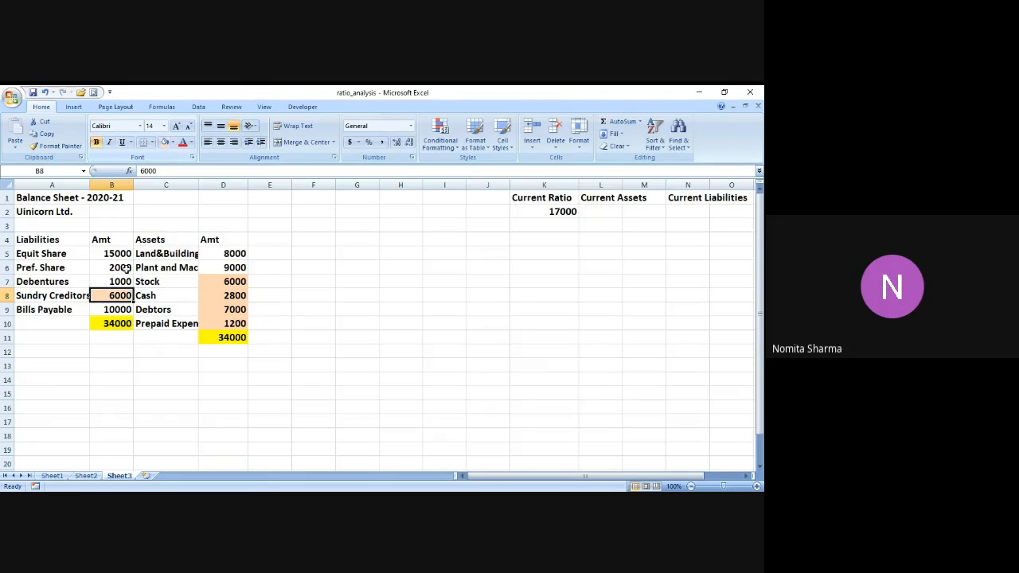
{"action": "left_click", "coordinate": [104, 310]}
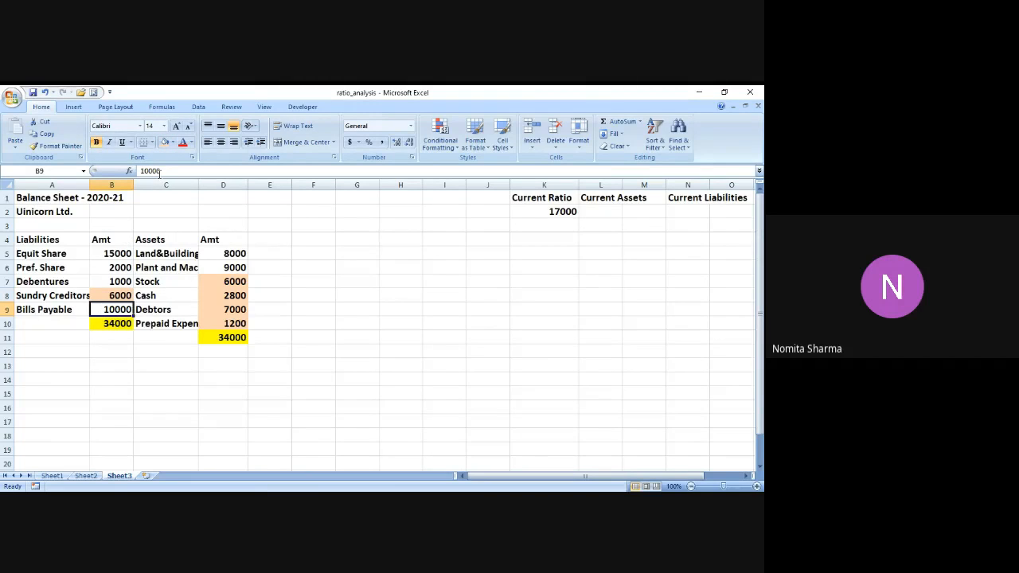
{"action": "left_click", "coordinate": [166, 144]}
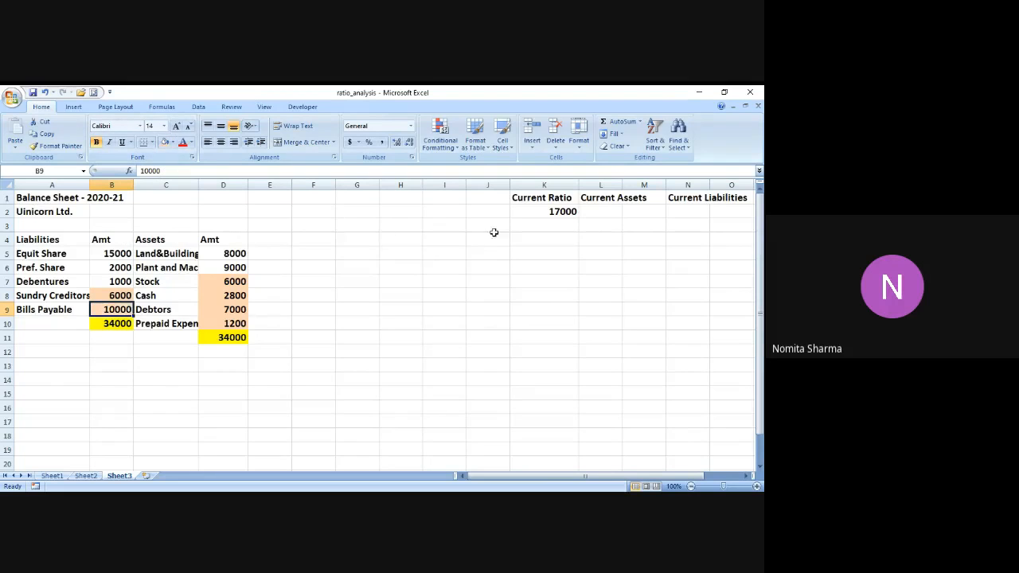
- Enter the current liabilities formula =6000+10000 in cell K3
{"action": "left_click", "coordinate": [549, 223]}
{"action": "type", "text": "="}
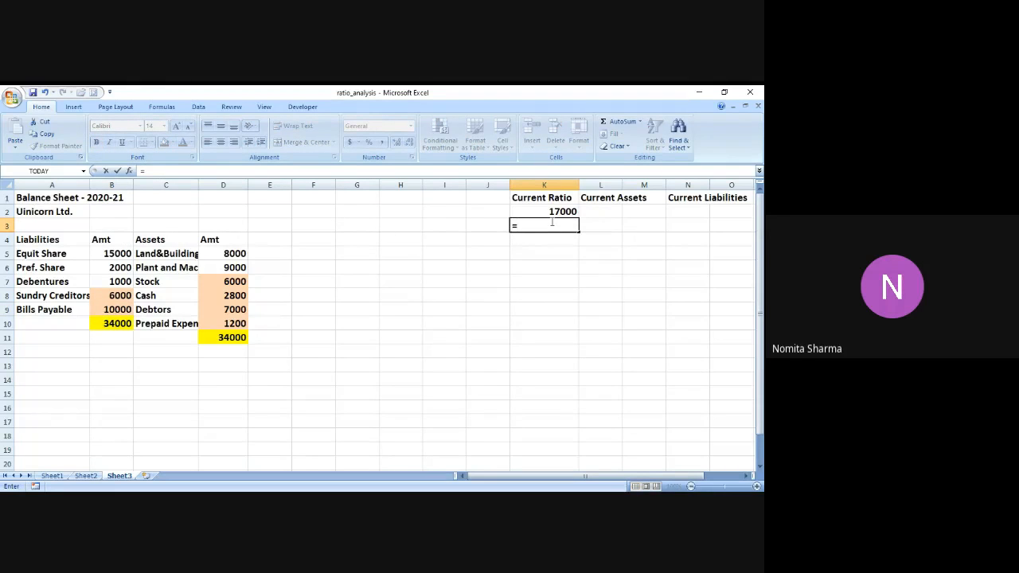
{"action": "type", "text": "6000+10000"}
{"action": "key", "text": "Return"}
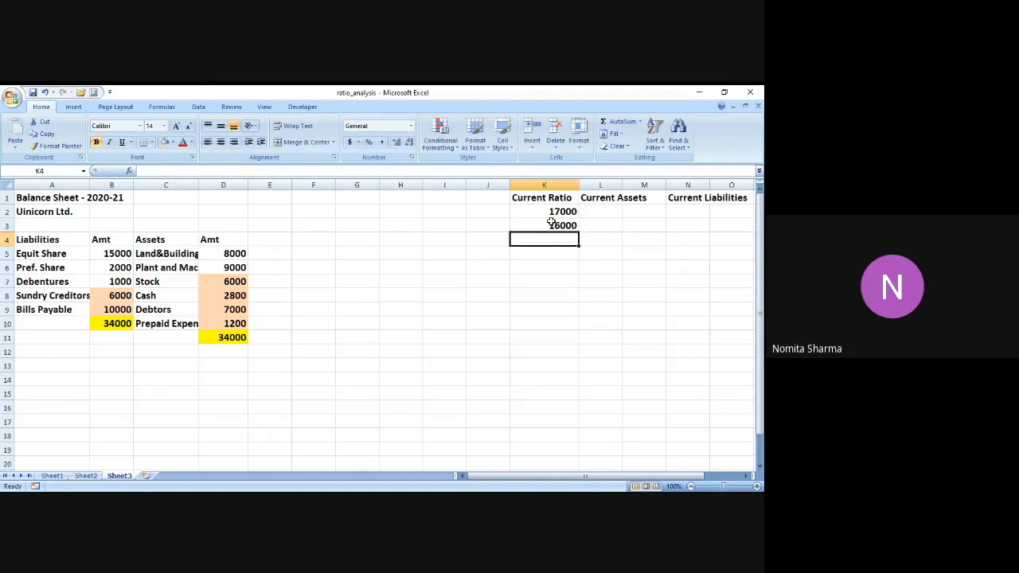
- Calculate the current ratio in cell K4 with the formula =17000/16000
{"action": "left_click", "coordinate": [551, 225]}
{"action": "key", "text": "Right"}
{"action": "key", "text": "Left"}
{"action": "key", "text": "Down"}
{"action": "type", "text": "="}
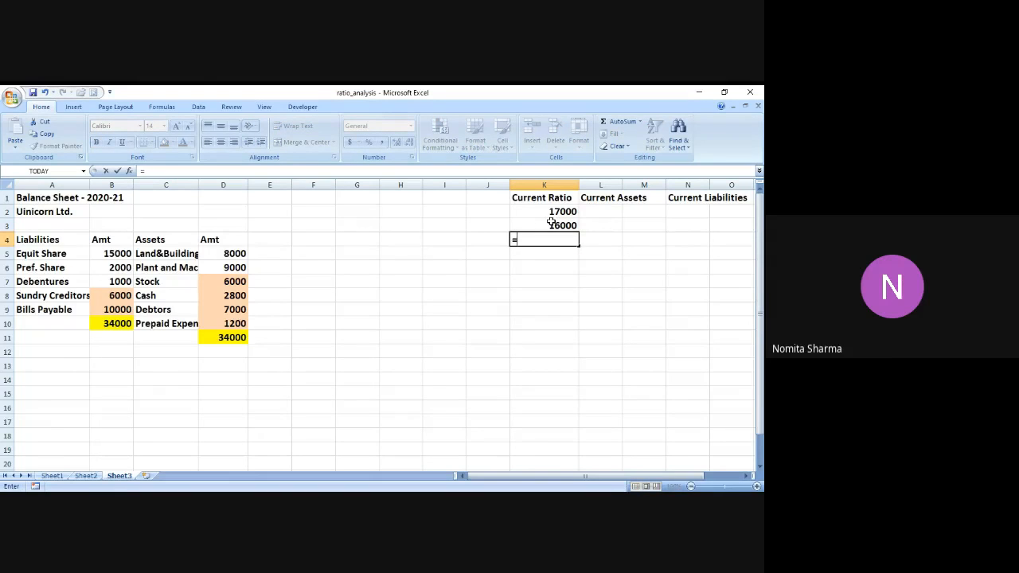
{"action": "type", "text": "17000/16000"}
{"action": "key", "text": "Return"}
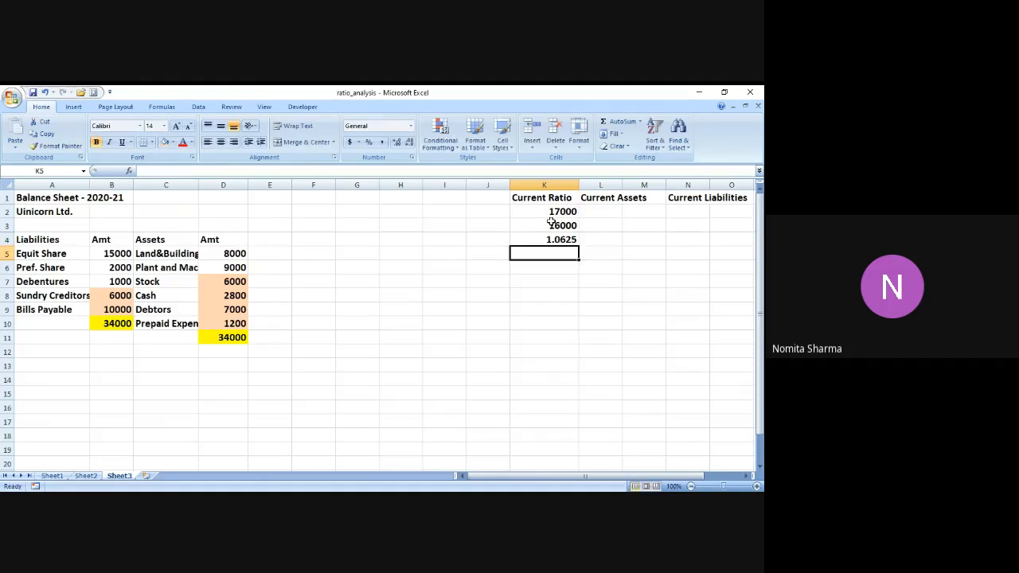
{"action": "key", "text": "Up"}
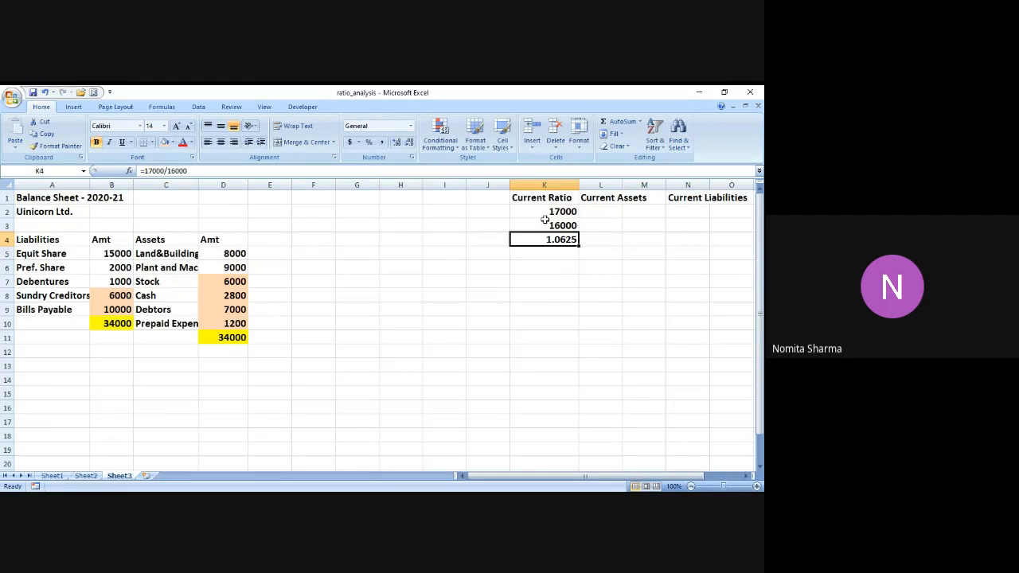
- Fill the "Current Ratio" heading in K1 with light orange and the ratio result in K4 with dark orange
{"action": "left_click", "coordinate": [540, 196]}
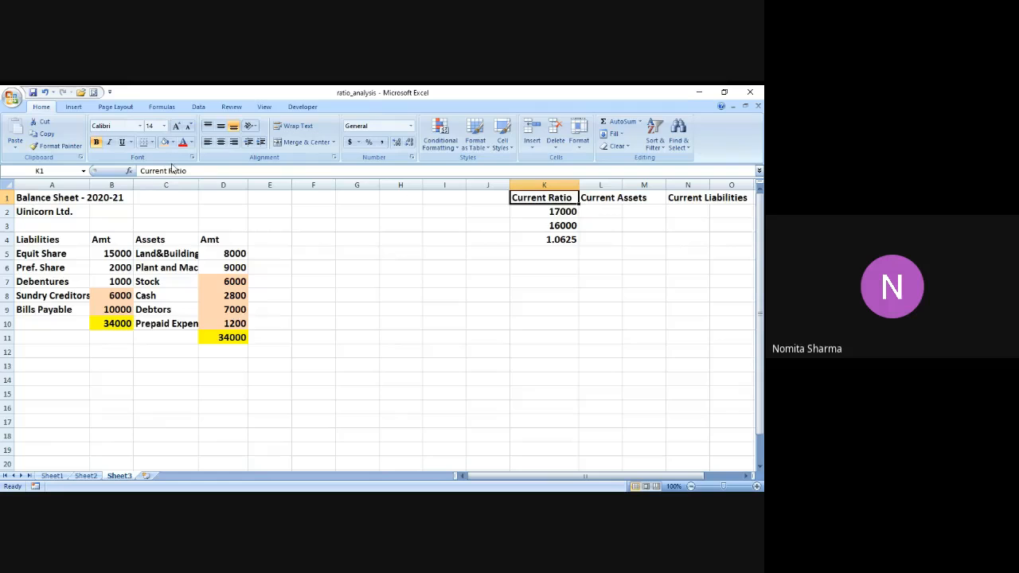
{"action": "left_click", "coordinate": [166, 145]}
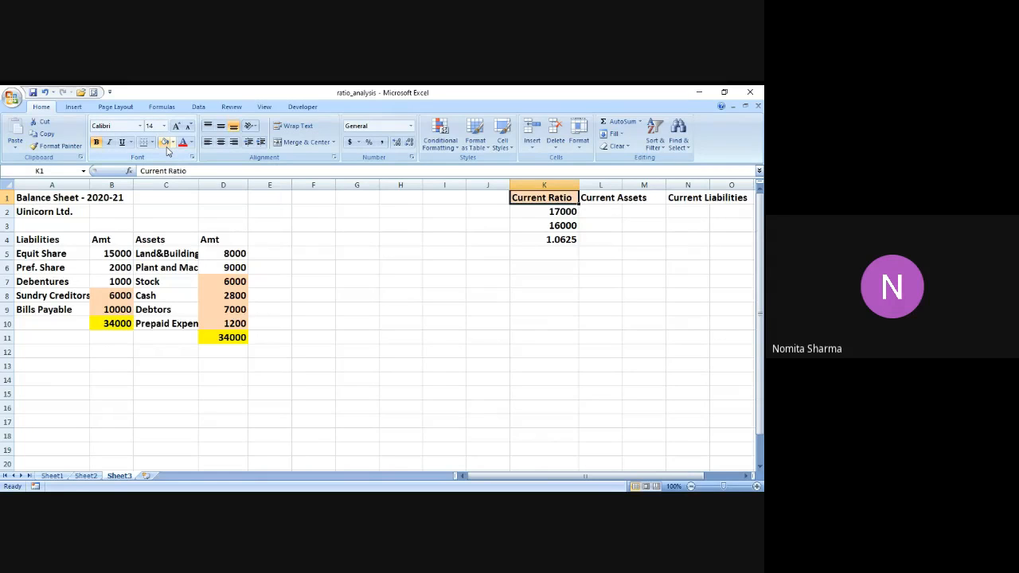
{"action": "left_click", "coordinate": [545, 239]}
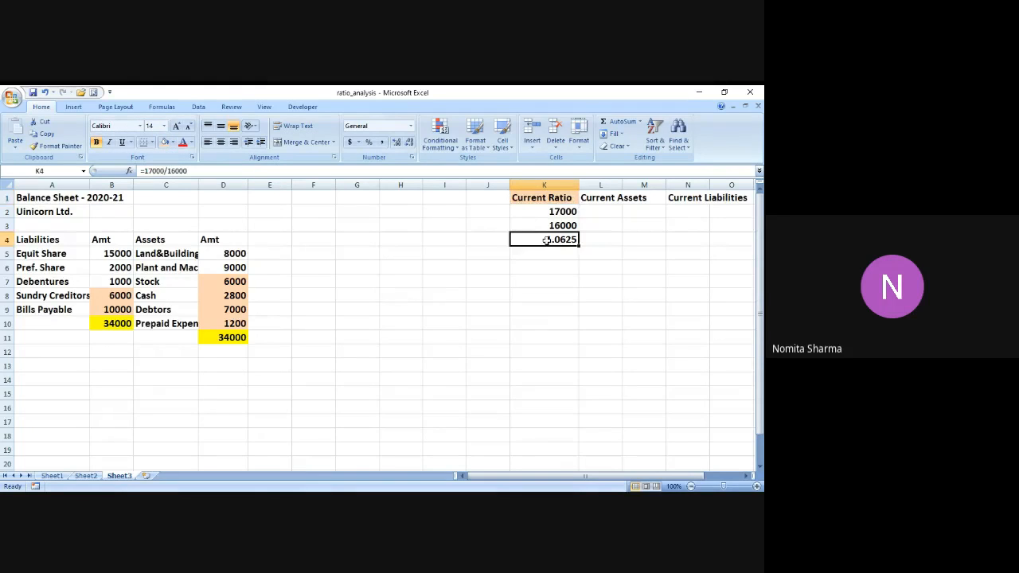
{"action": "left_click", "coordinate": [173, 143]}
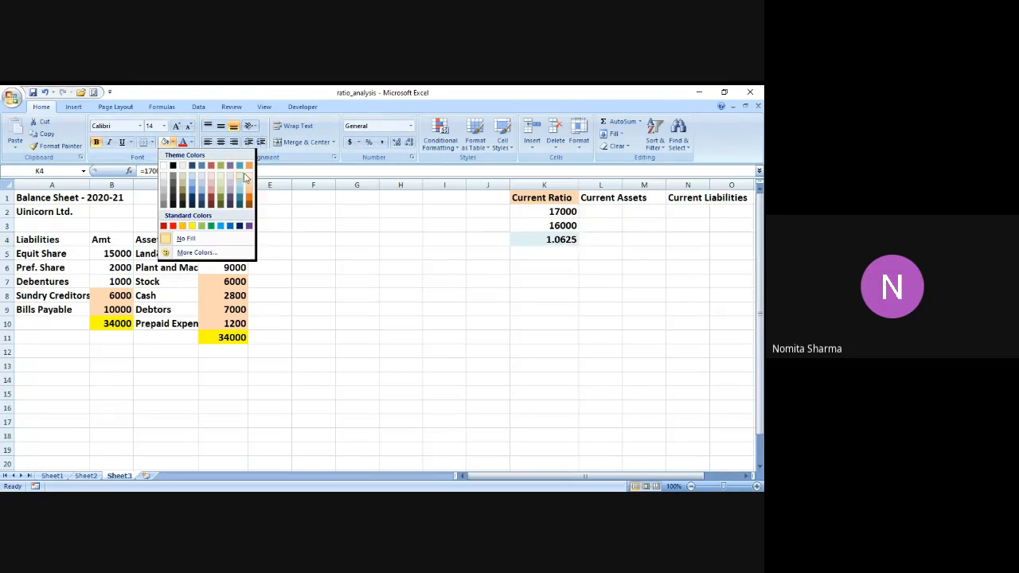
{"action": "left_click", "coordinate": [249, 196]}
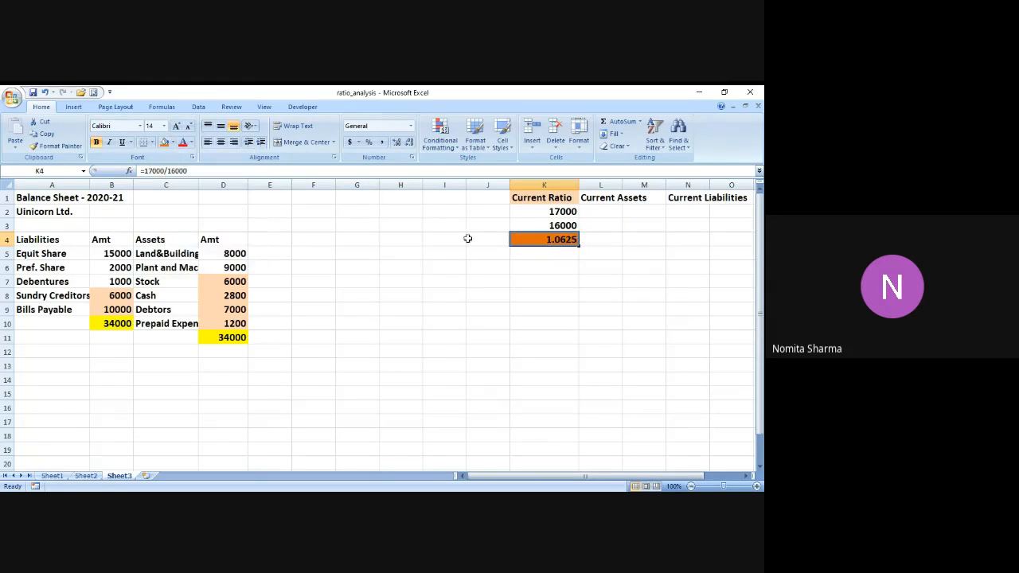
- Enter the label "Current Ratio" in cell J4 beside the ratio result
{"action": "left_click", "coordinate": [492, 239]}
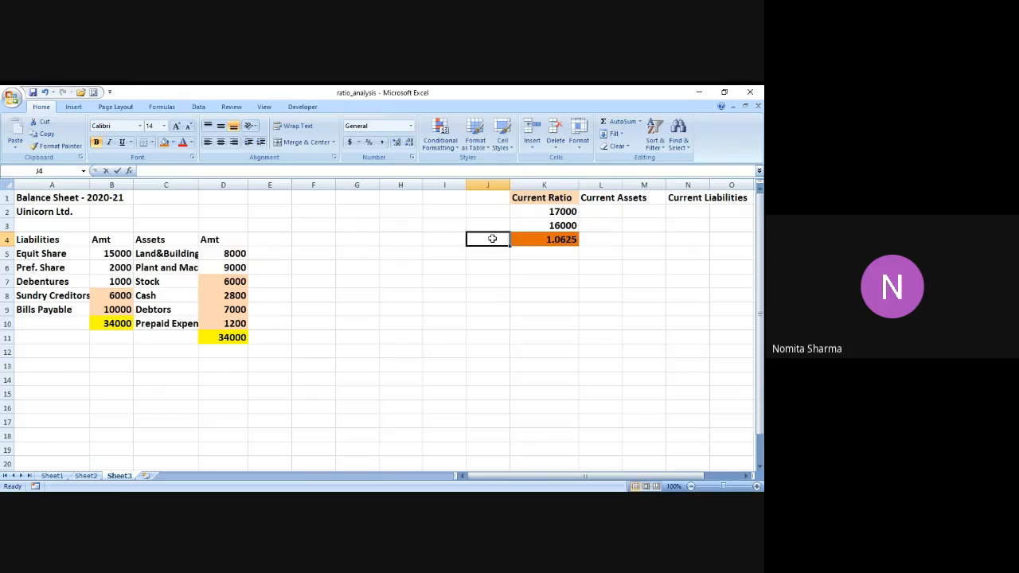
{"action": "type", "text": "Current ar"}
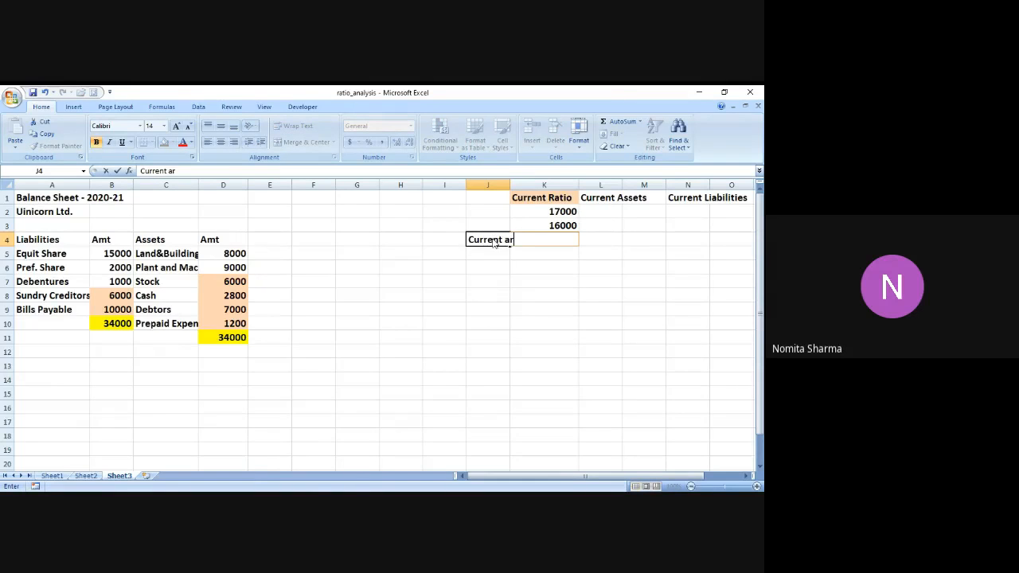
{"action": "key", "text": "BackSpace"}
{"action": "key", "text": "BackSpace"}
{"action": "type", "text": "Ratio"}
{"action": "key", "text": "Return"}
- Move the "Current Ratio" label from J4 to I4 and narrow column J
{"action": "left_click", "coordinate": [493, 239]}
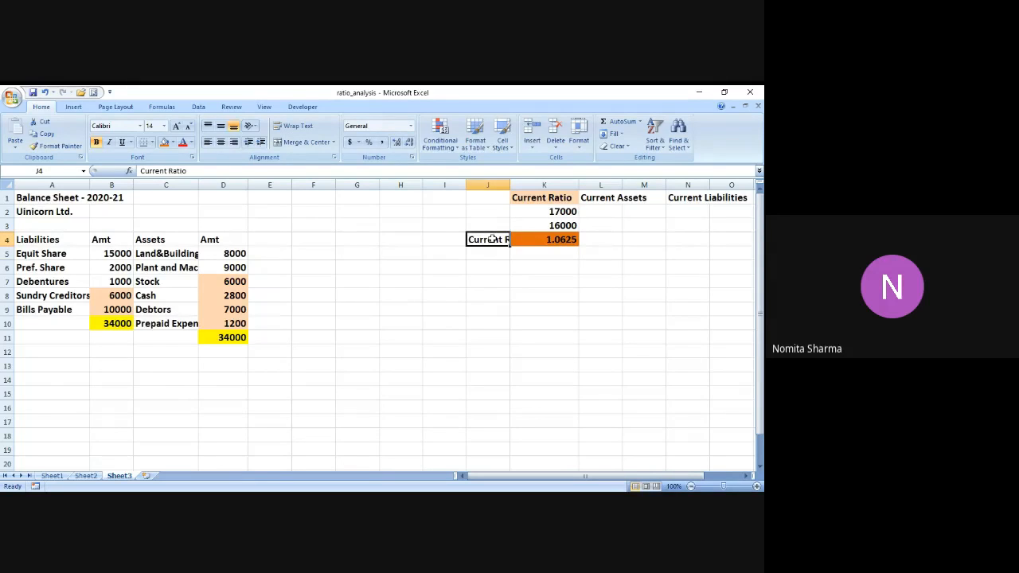
{"action": "left_click_drag", "start_coordinate": [461, 241], "coordinate": [462, 241]}
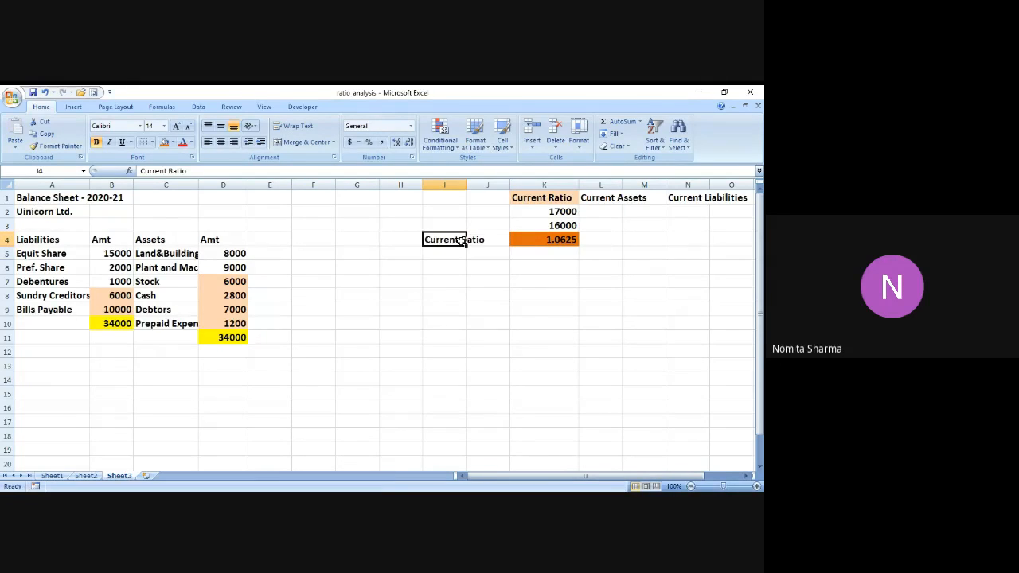
{"action": "left_click_drag", "start_coordinate": [510, 186], "coordinate": [493, 189]}
{"action": "left_click", "coordinate": [498, 265]}
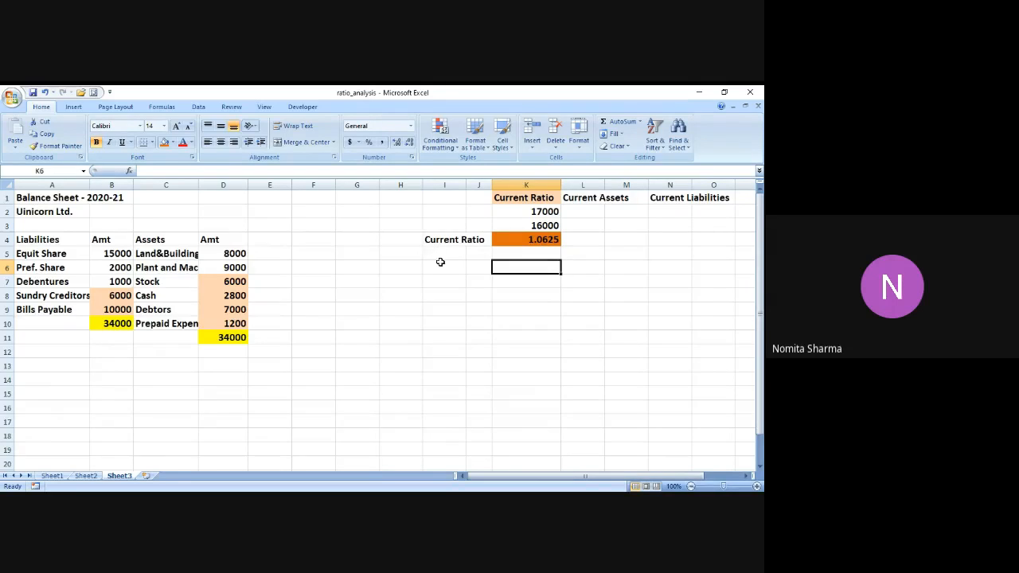
- Enter the label "Quick Ratio" in cell I6
{"action": "left_click", "coordinate": [443, 271]}
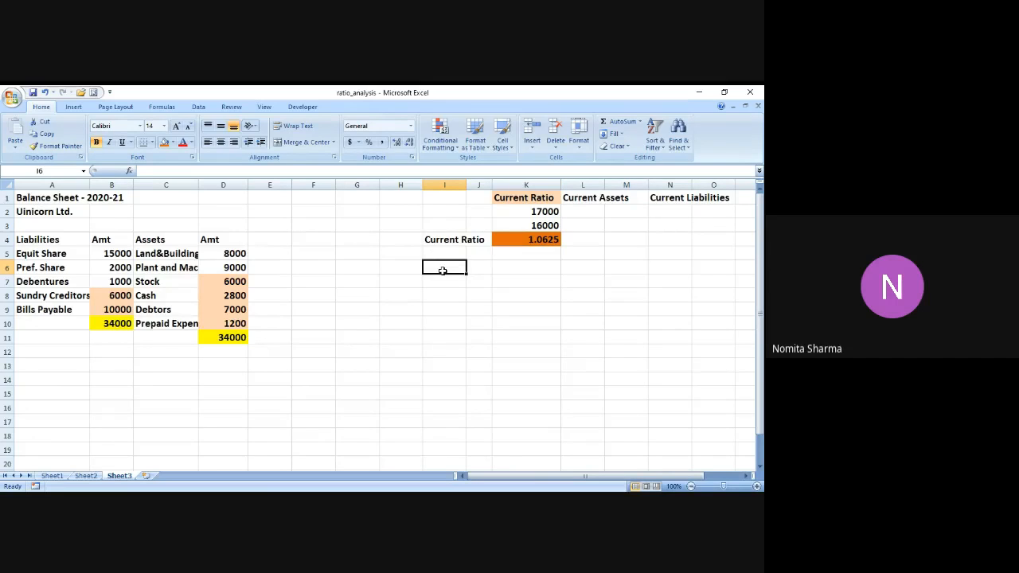
{"action": "type", "text": "Quic"}
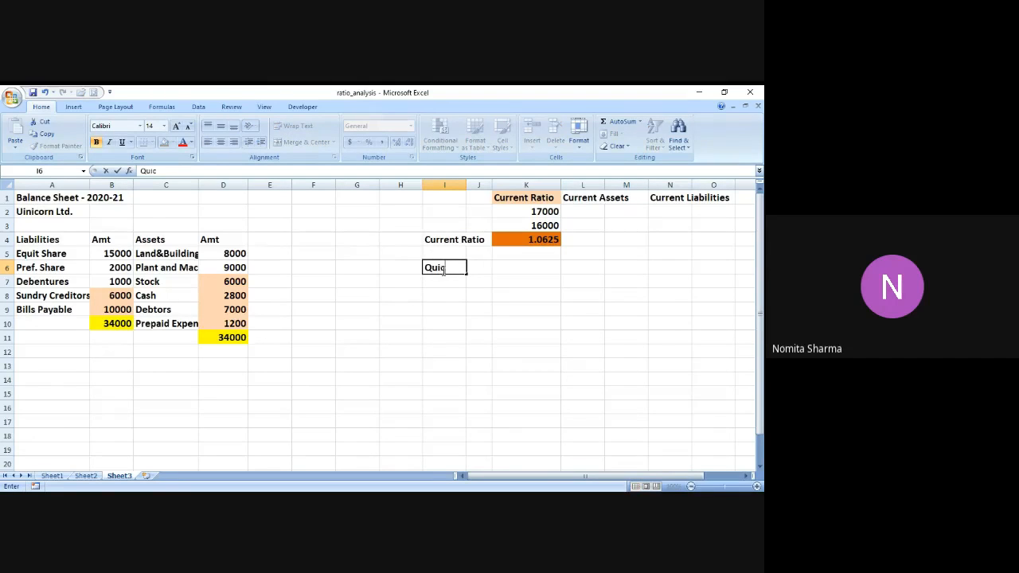
{"action": "type", "text": "k Ratio"}
{"action": "key", "text": "Tab"}
{"action": "key", "text": "Tab"}
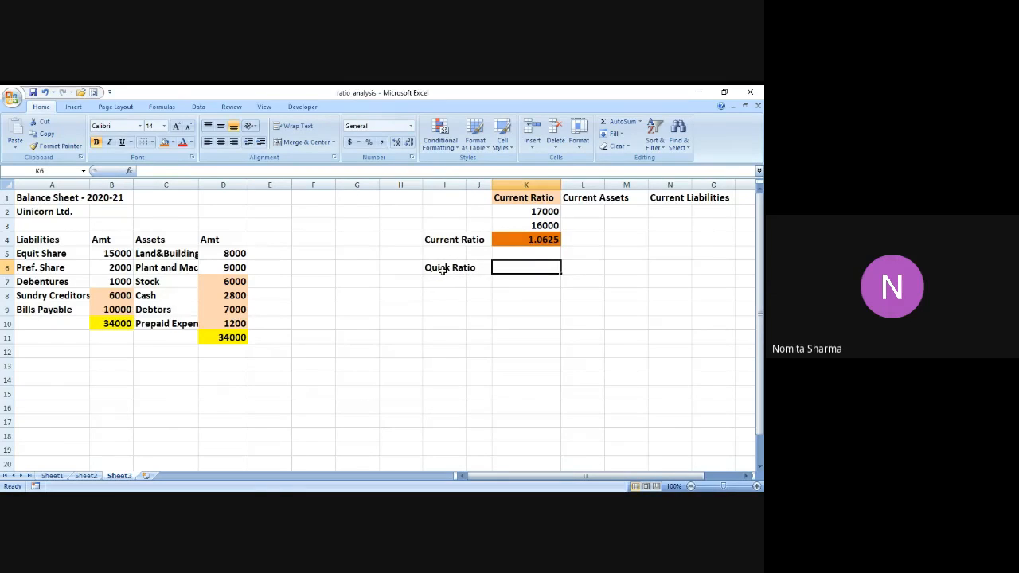
- Enter the headings "Quick Assests" in cell L6 and "Curent Liabilities" in cell N6
{"action": "key", "text": "Tab"}
{"action": "type", "text": "Q"}
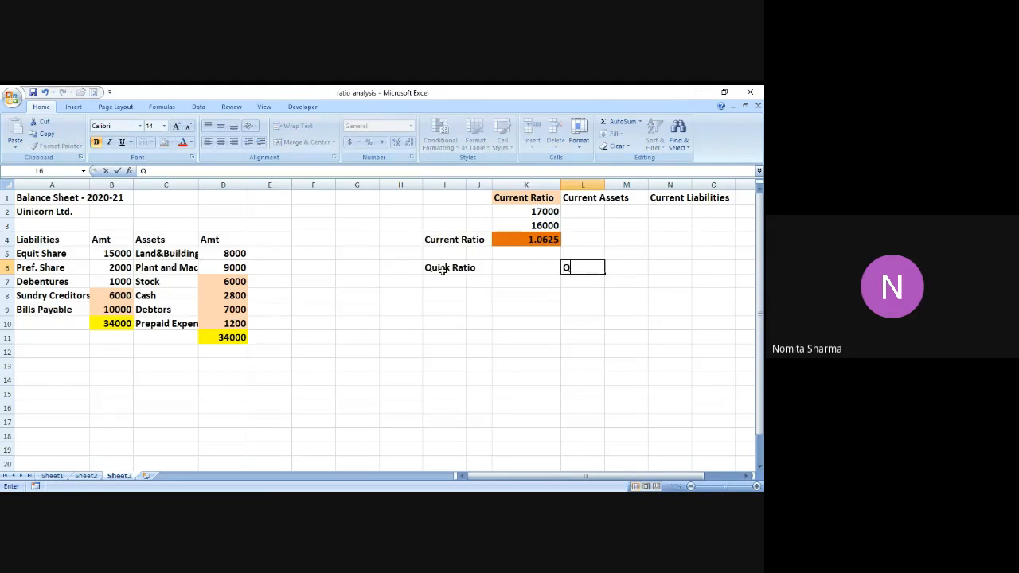
{"action": "type", "text": "uick Assests"}
{"action": "key", "text": "Tab"}
{"action": "key", "text": "Tab"}
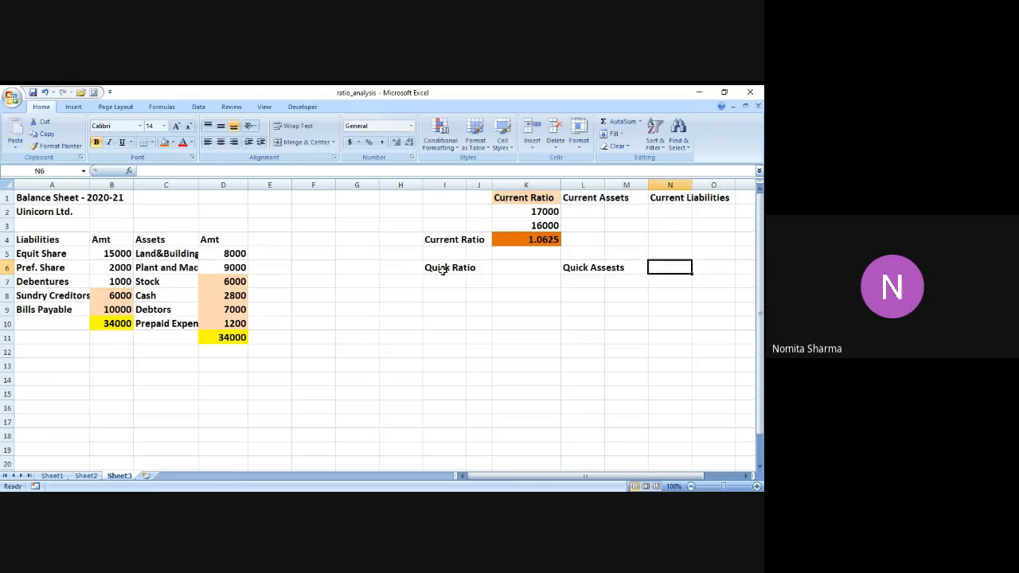
{"action": "type", "text": "Curent"}
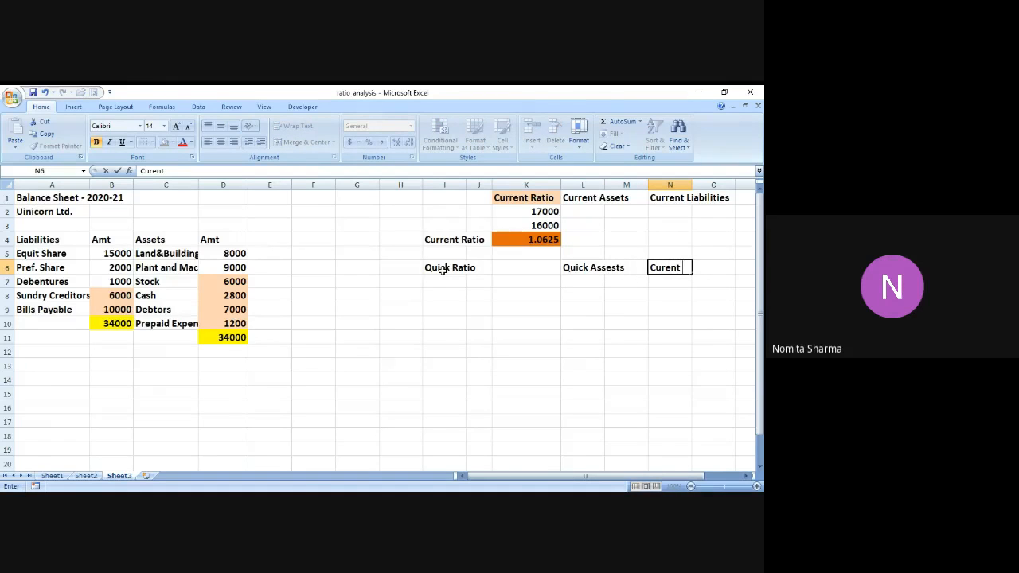
{"action": "type", "text": " Liabilities"}
{"action": "key", "text": "Return"}
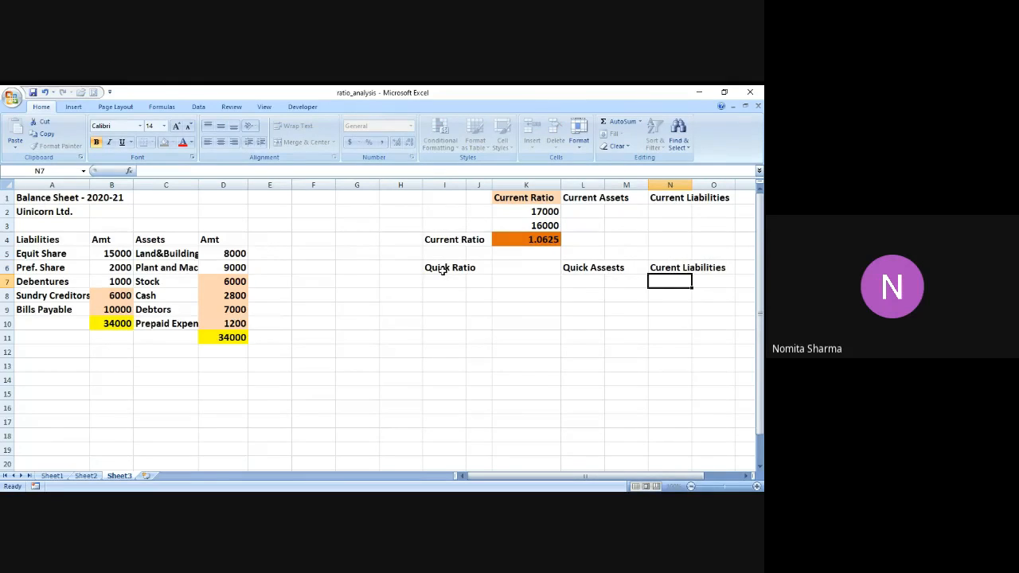
{"action": "key", "text": "Left"}
{"action": "key", "text": "Left"}
{"action": "key", "text": "Left"}
{"action": "key", "text": "Up"}
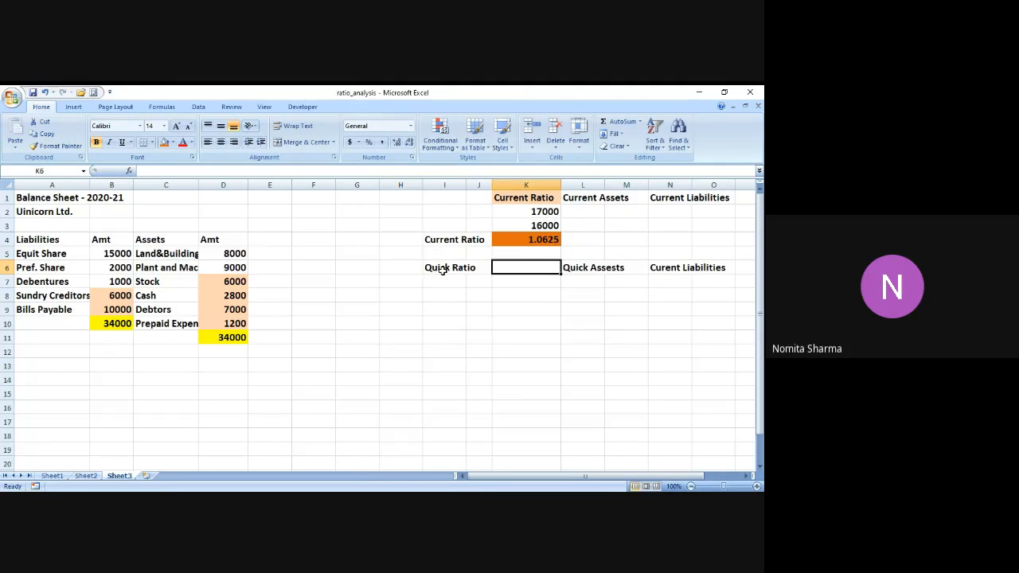
{"action": "key", "text": "Left"}
{"action": "key", "text": "Right"}
{"action": "key", "text": "Down"}
{"action": "key", "text": "Down"}
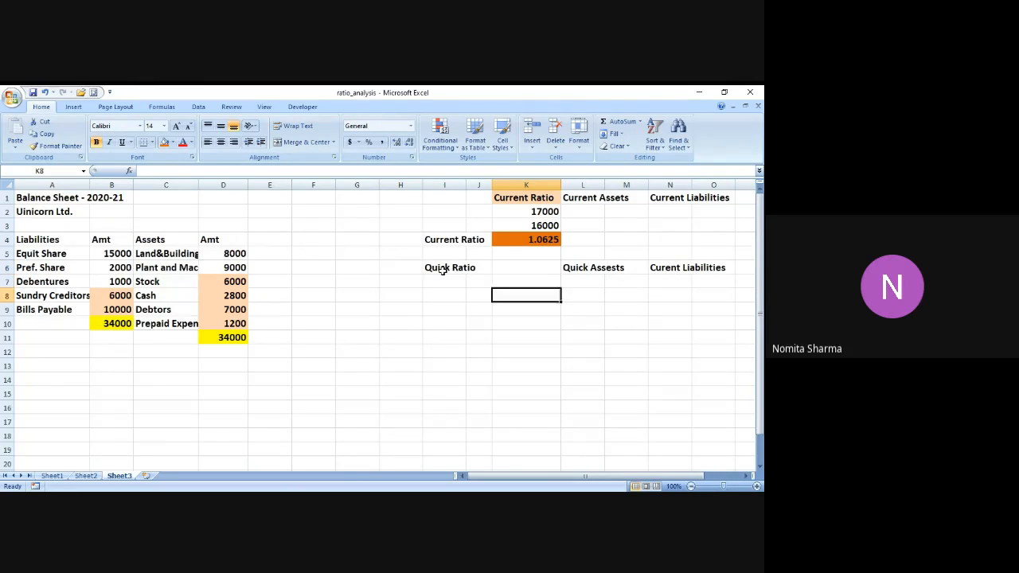
{"action": "key", "text": "Up"}
{"action": "key", "text": "Right"}
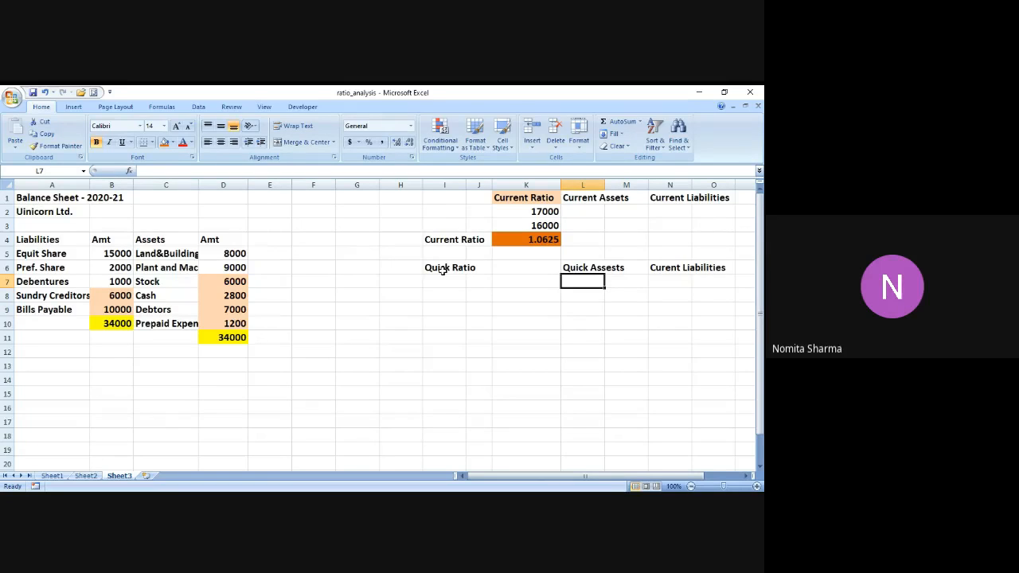
- Move the current assets total from cell K2 to L2, under the "Current Assets" heading
{"action": "left_click", "coordinate": [521, 212]}
{"action": "key", "text": "ctrl+c"}
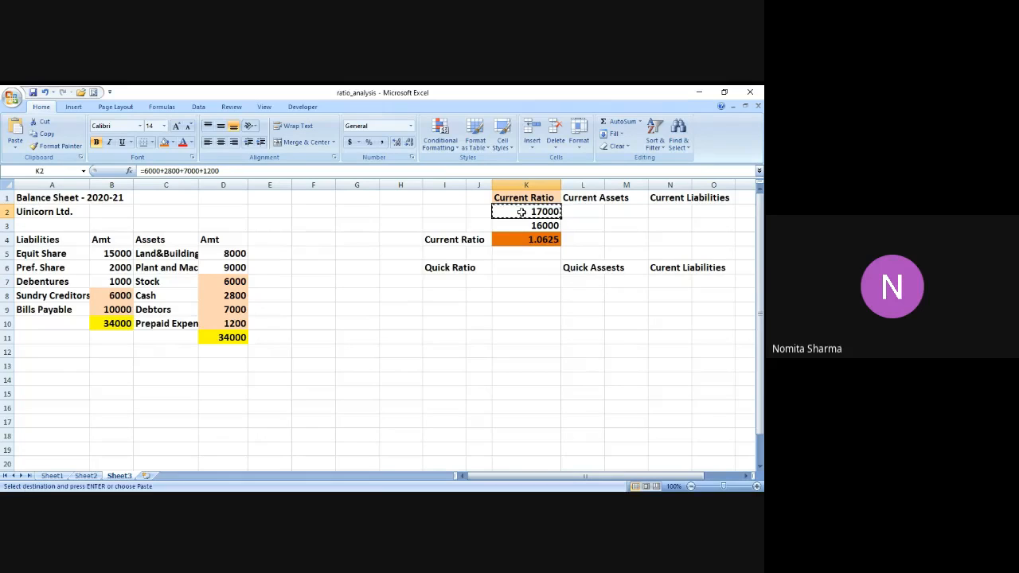
{"action": "left_click", "coordinate": [576, 212]}
{"action": "key", "text": "ctrl+v"}
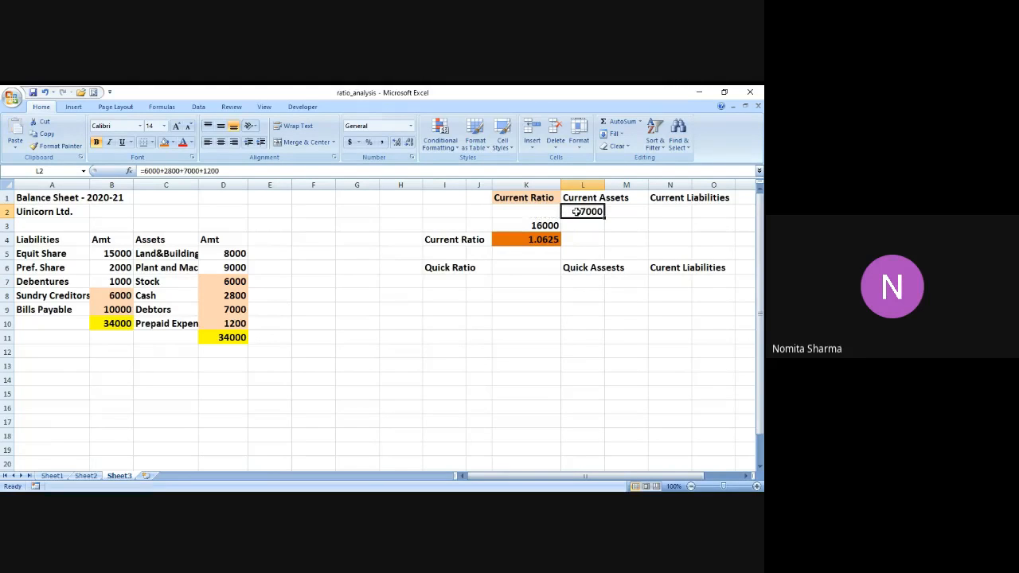
{"action": "left_click", "coordinate": [548, 226]}
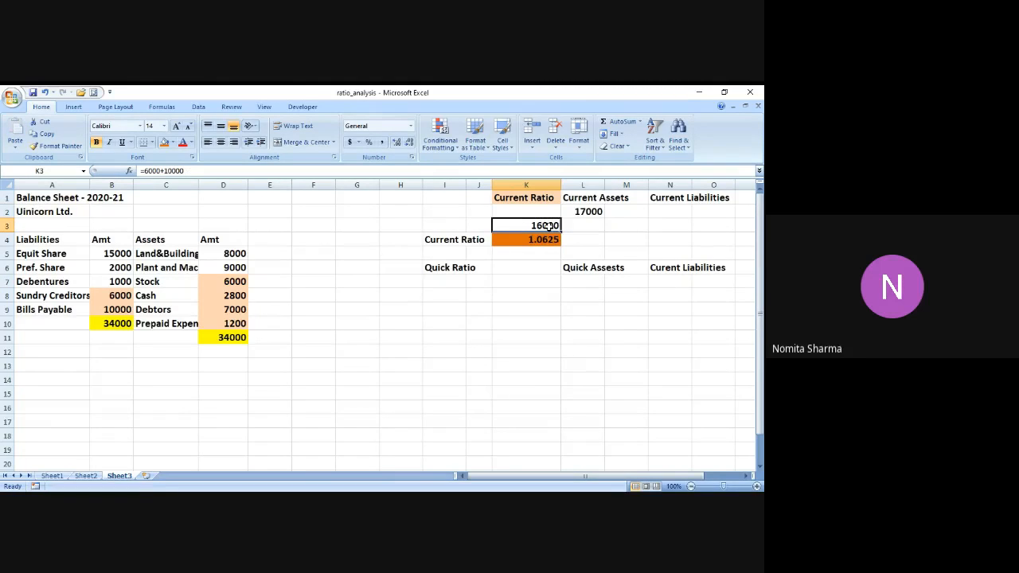
{"action": "key", "text": "ctrl+x"}
{"action": "left_click", "coordinate": [665, 212]}
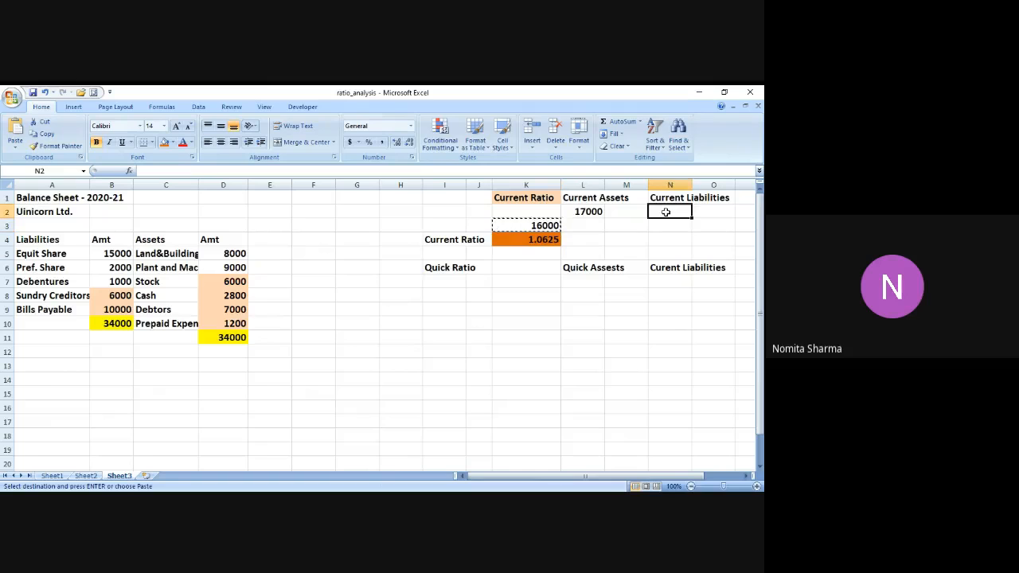
{"action": "key", "text": "ctrl+x"}
{"action": "key", "text": "Escape"}
- Move the current liabilities total from cell K3 to N2, under the "Current Liabilities" heading
{"action": "left_click", "coordinate": [548, 227]}
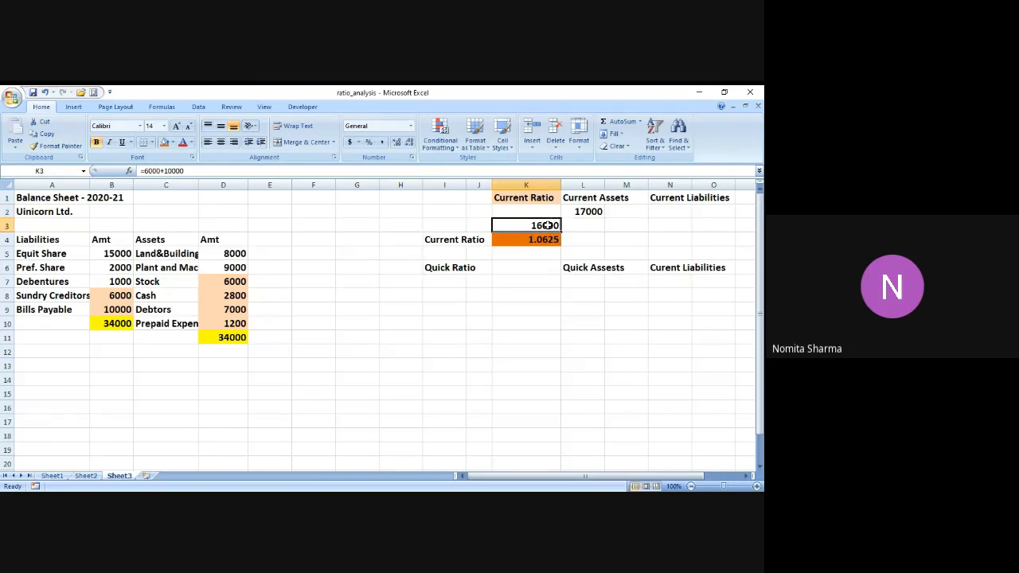
{"action": "key", "text": "ctrl+x"}
{"action": "left_click", "coordinate": [669, 210]}
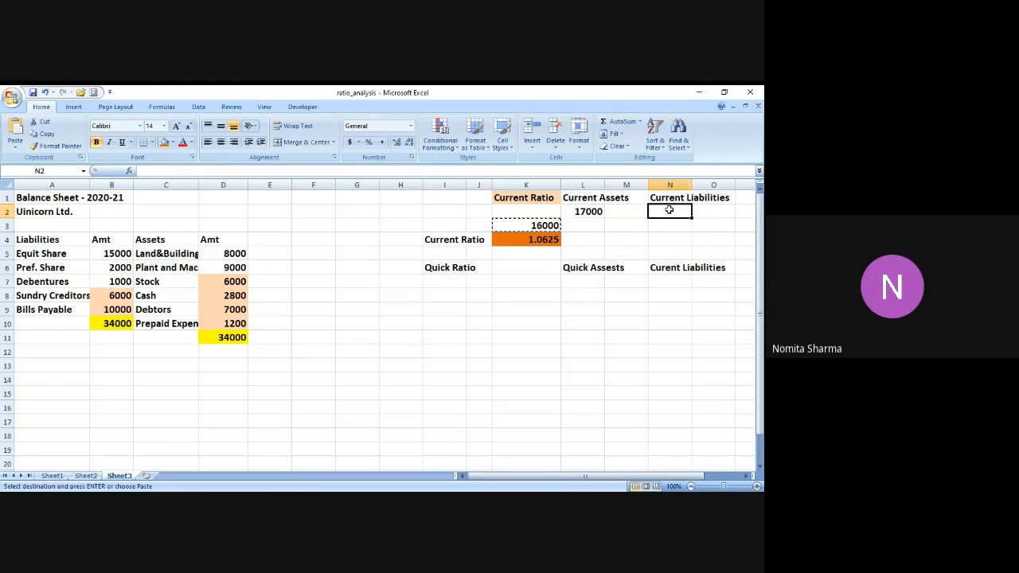
{"action": "key", "text": "ctrl+v"}
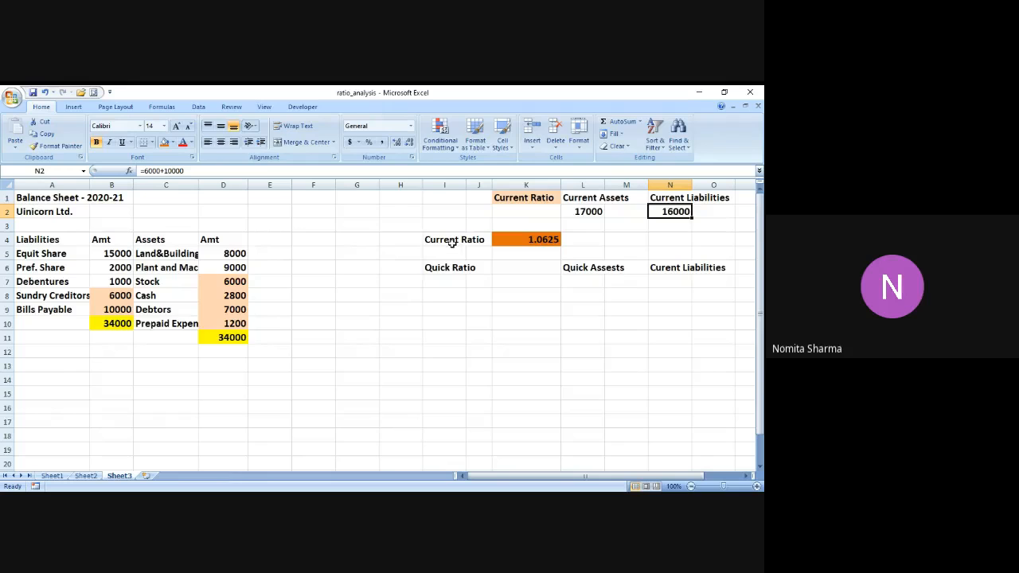
- Move the current ratio result from cell K4 to K2, under the "Current Ratio" heading
{"action": "left_click", "coordinate": [529, 241]}
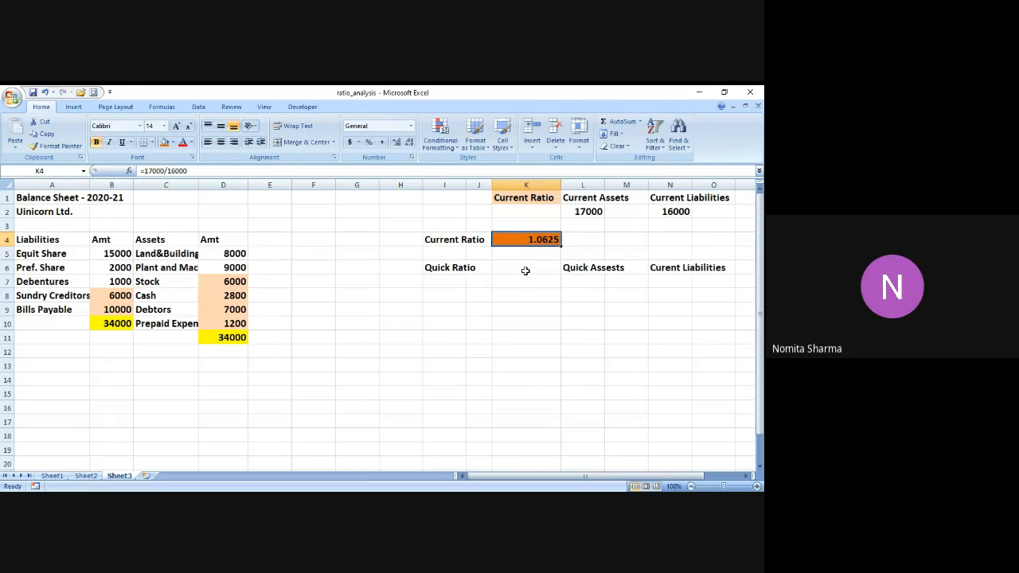
{"action": "left_click", "coordinate": [526, 270]}
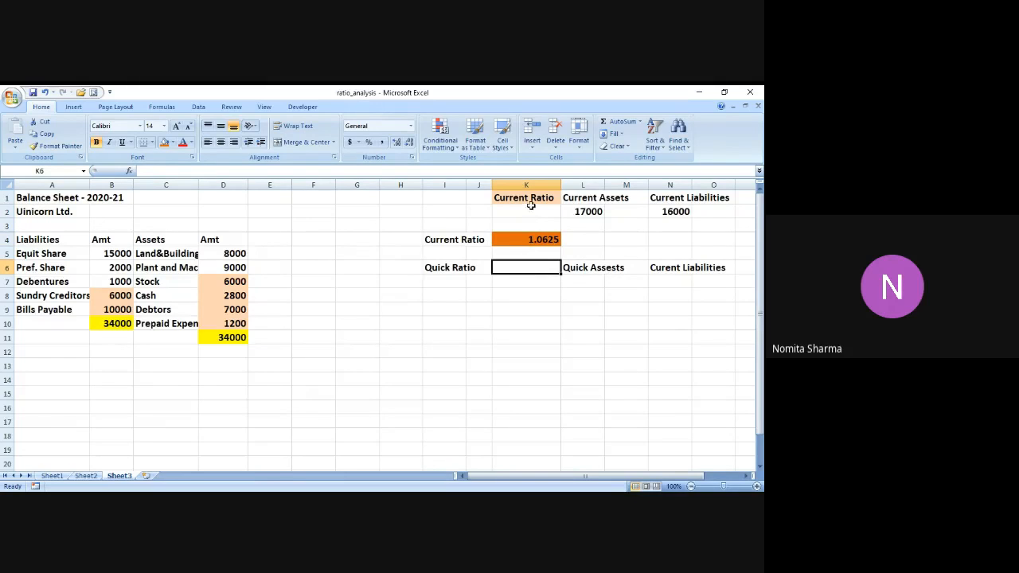
{"action": "left_click", "coordinate": [529, 238]}
{"action": "key", "text": "ctrl+c"}
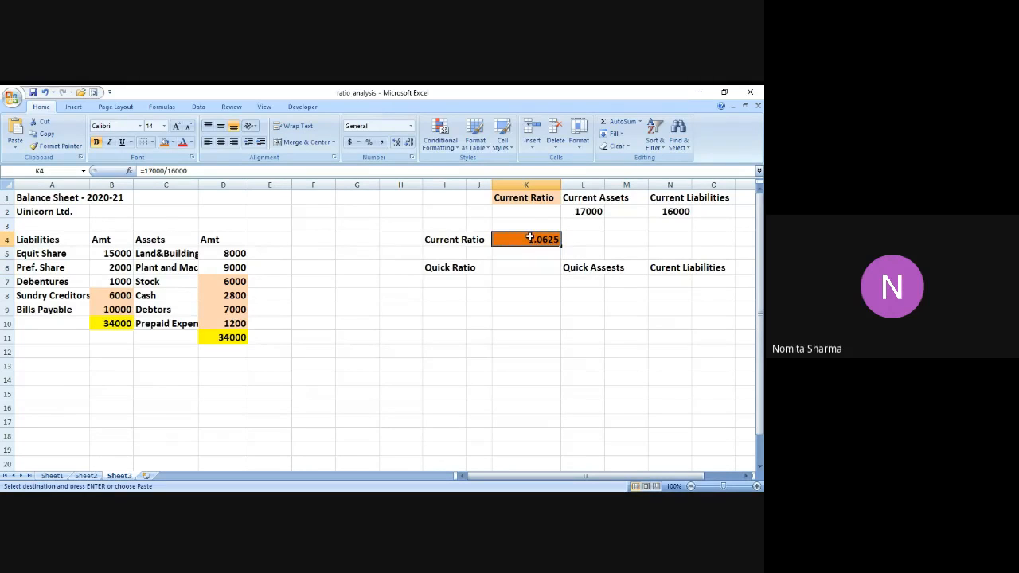
{"action": "left_click", "coordinate": [532, 211]}
{"action": "key", "text": "ctrl+v"}
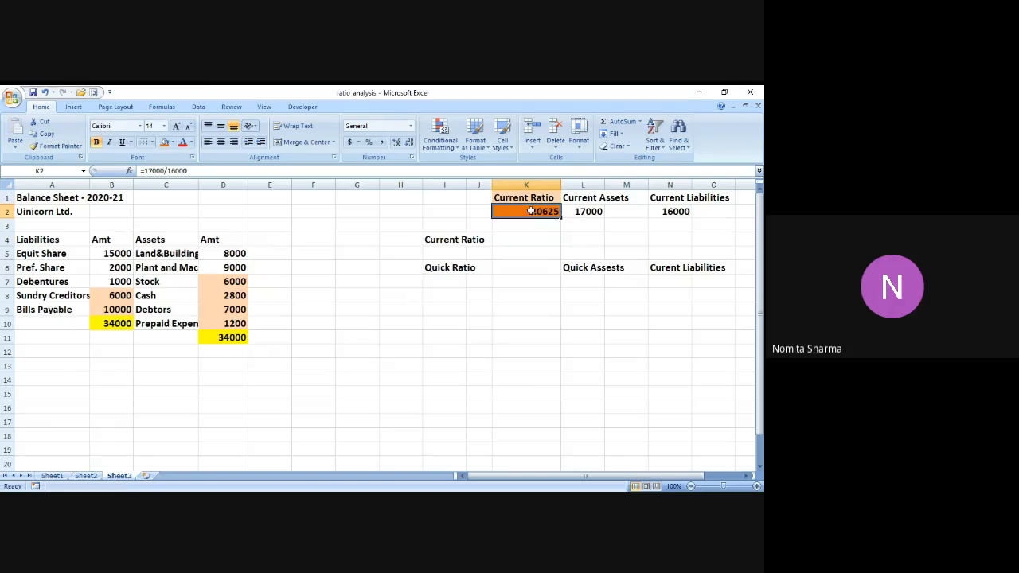
- Select the "Current Ratio" label in cell I4
{"action": "left_click", "coordinate": [465, 240]}
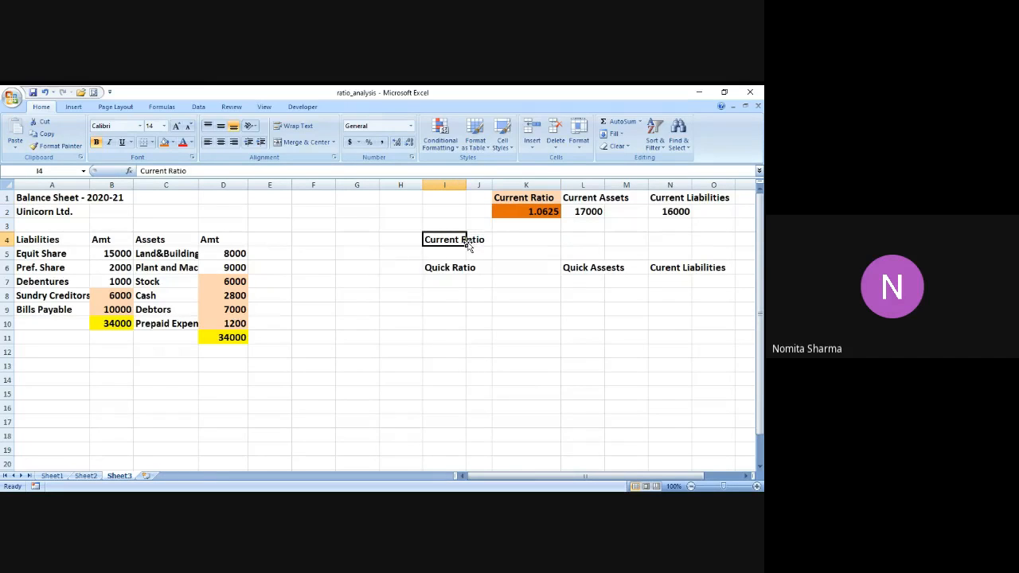